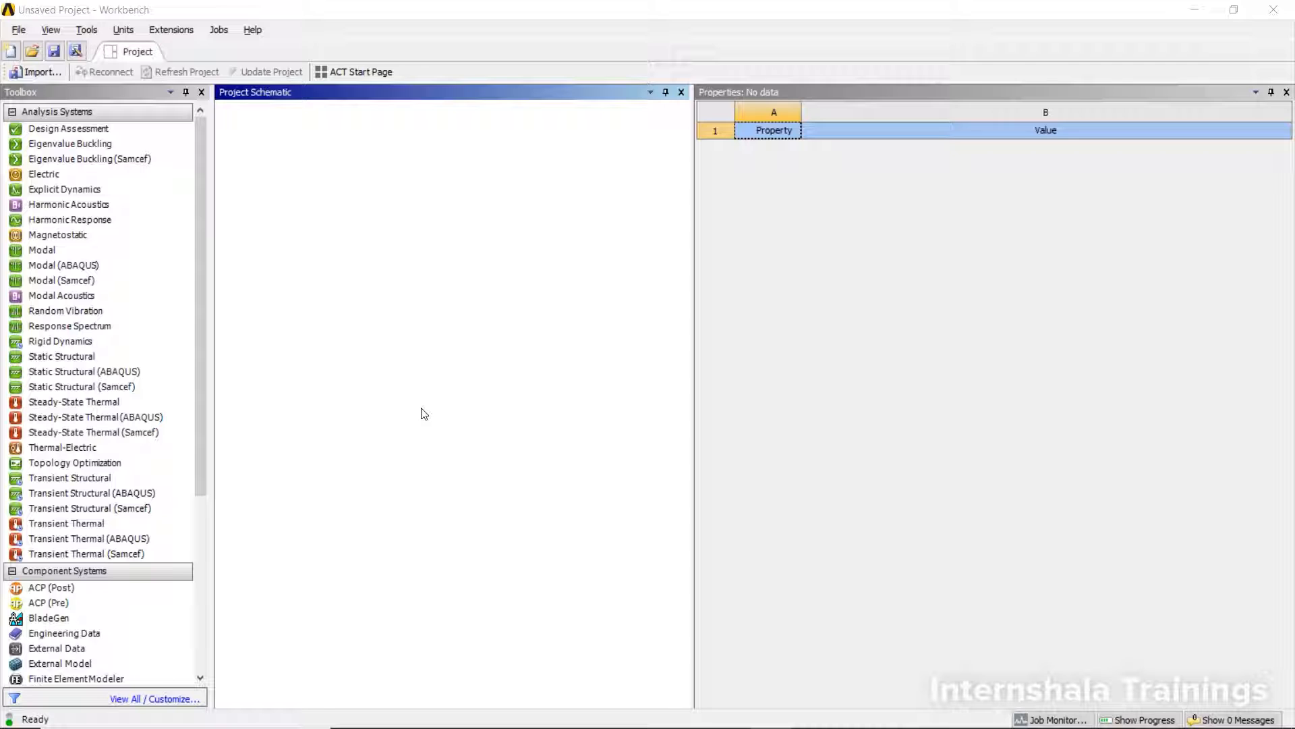
Add a standalone Mesh component system to the project schematic, keeping its default name.
left_click_drag(203, 297, 204, 465)
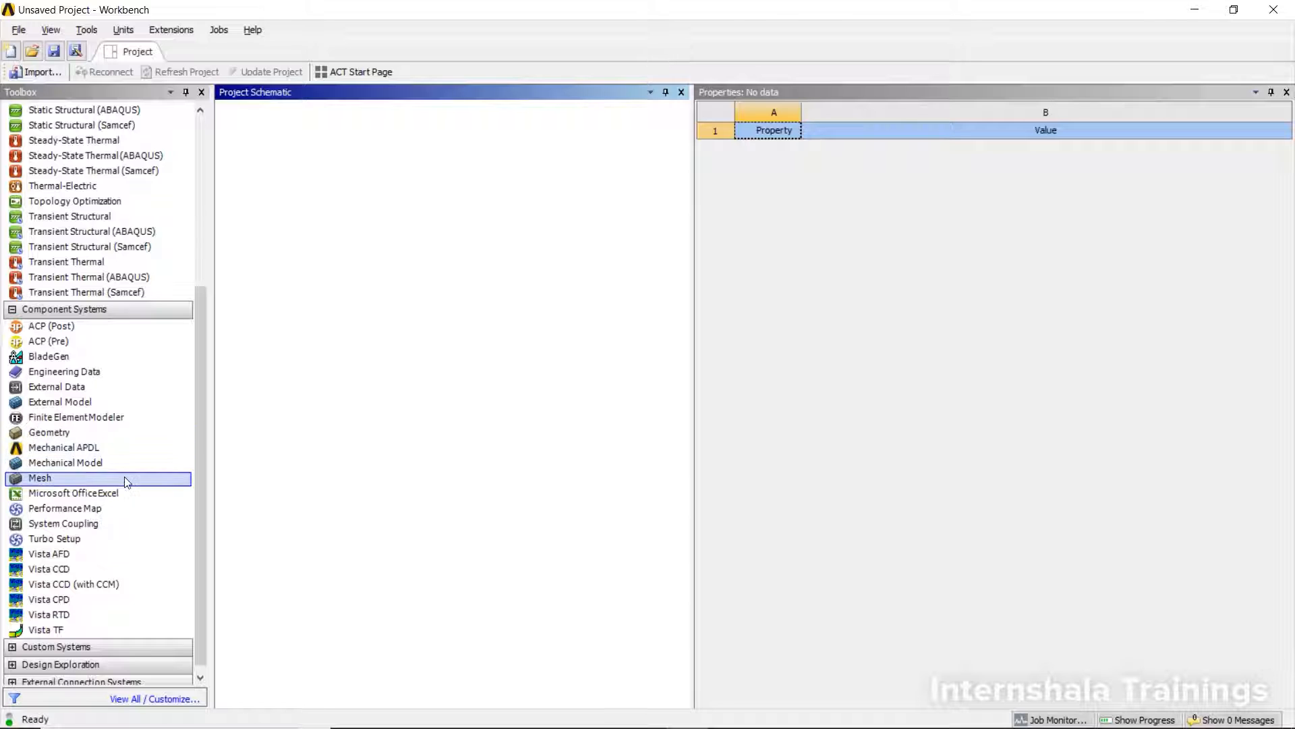
left_click_drag(124, 478, 341, 214)
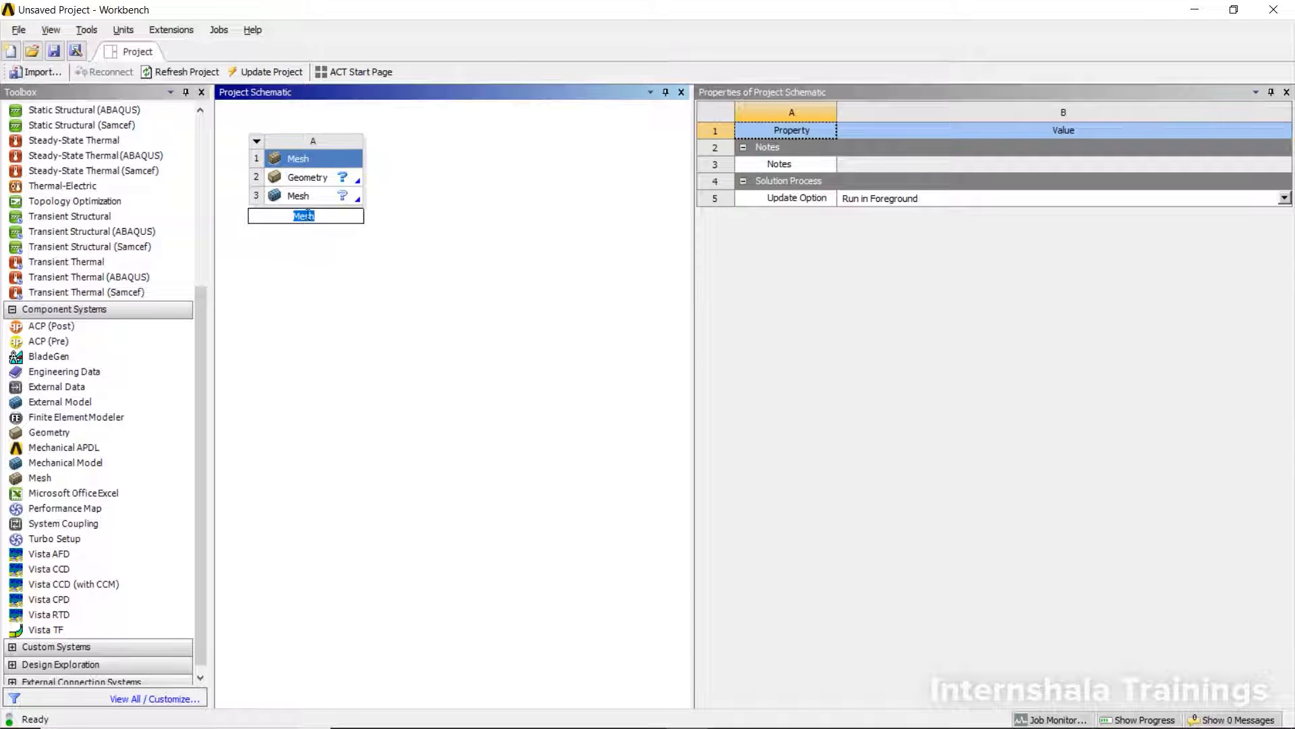
left_click(323, 179)
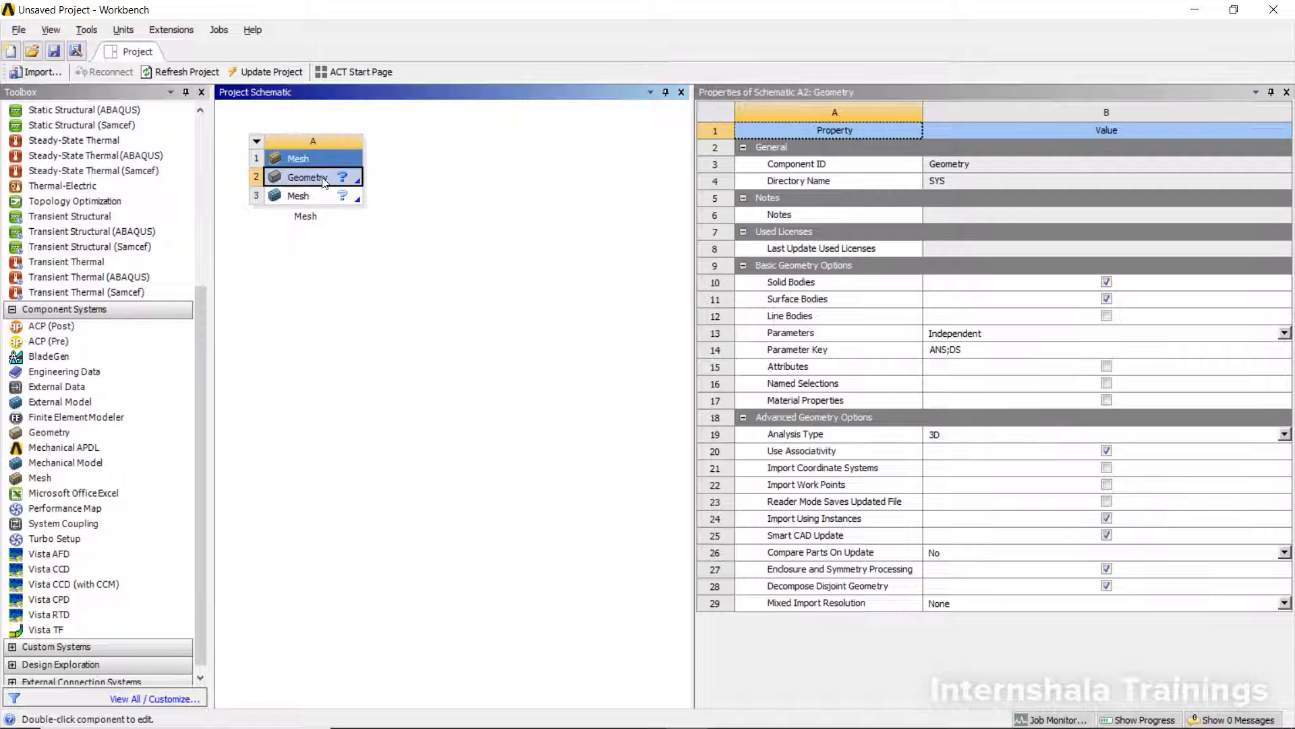
Import Meshing Cube.STEP from the coursematerial folder in Downloads as the Mesh system's geometry.
right_click(324, 180)
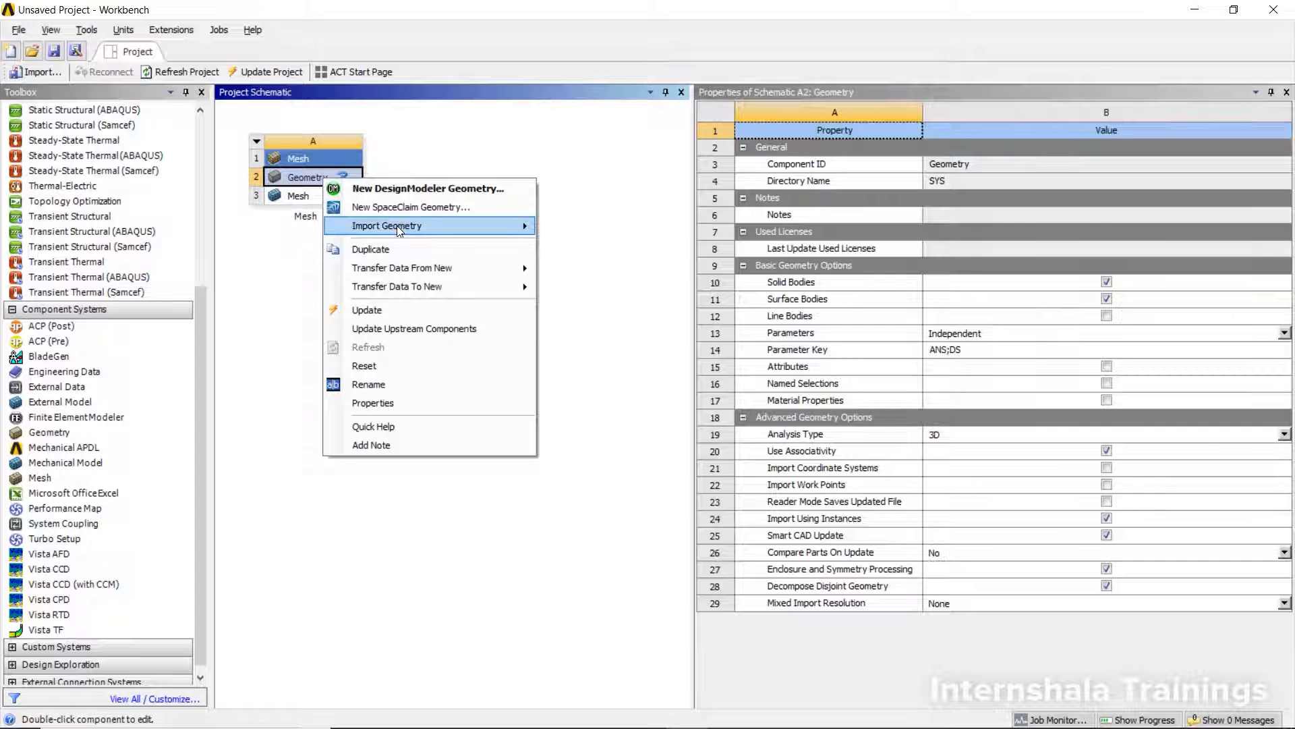
mouse_move(398, 227)
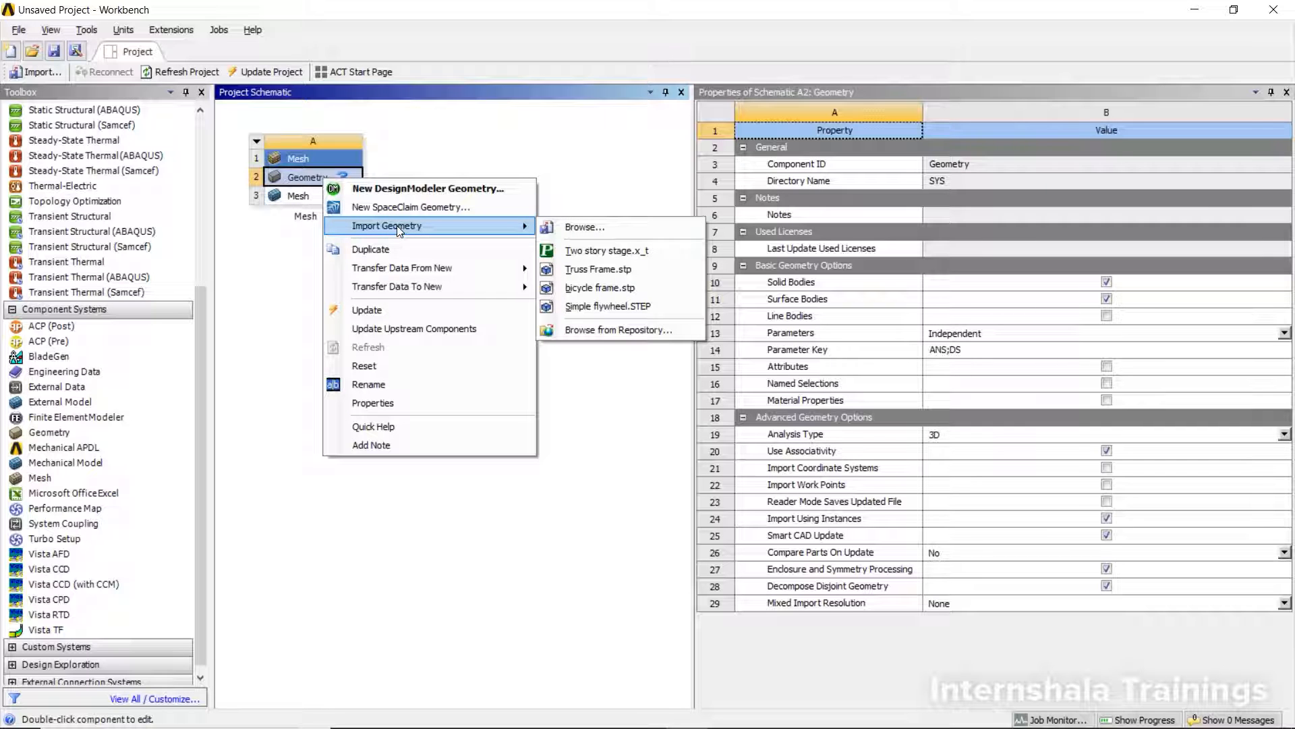
left_click(612, 235)
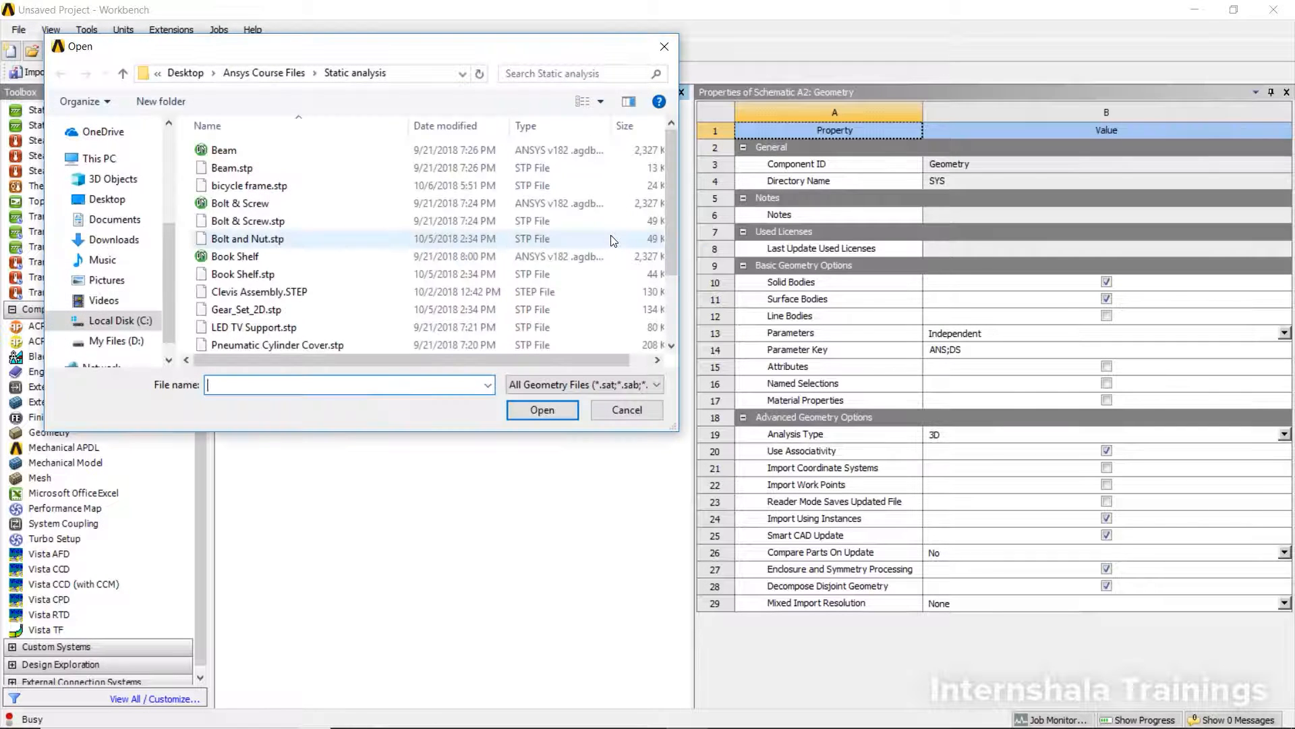
left_click(263, 73)
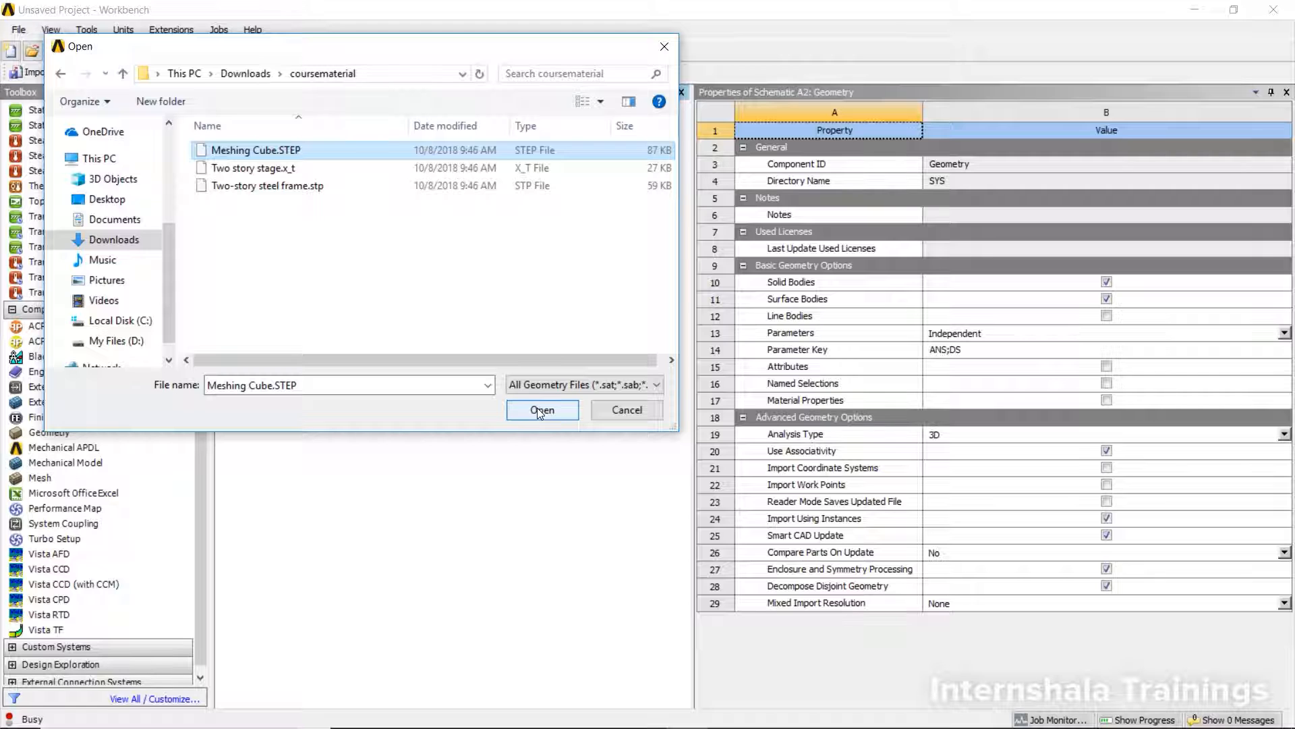
left_click(542, 410)
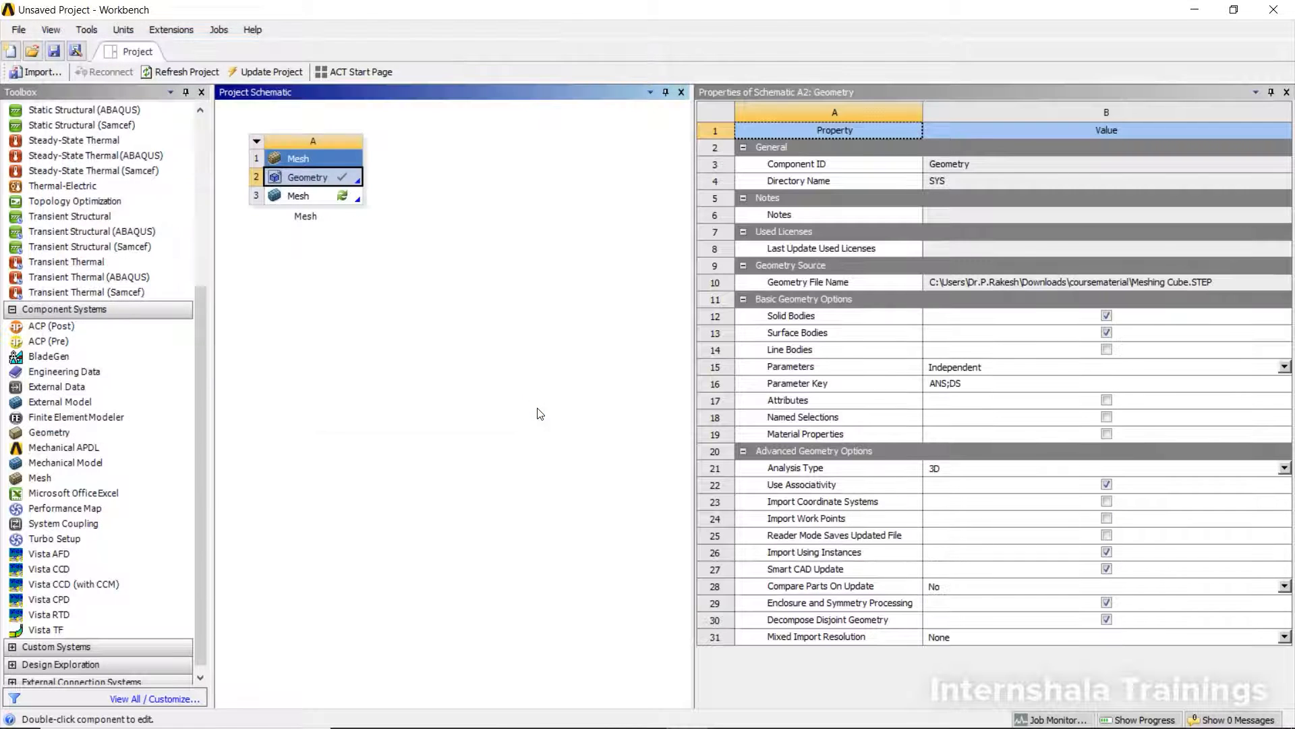
Open the system's Mesh component for editing and examine the cube's rounded edges and holes.
double_click(330, 197)
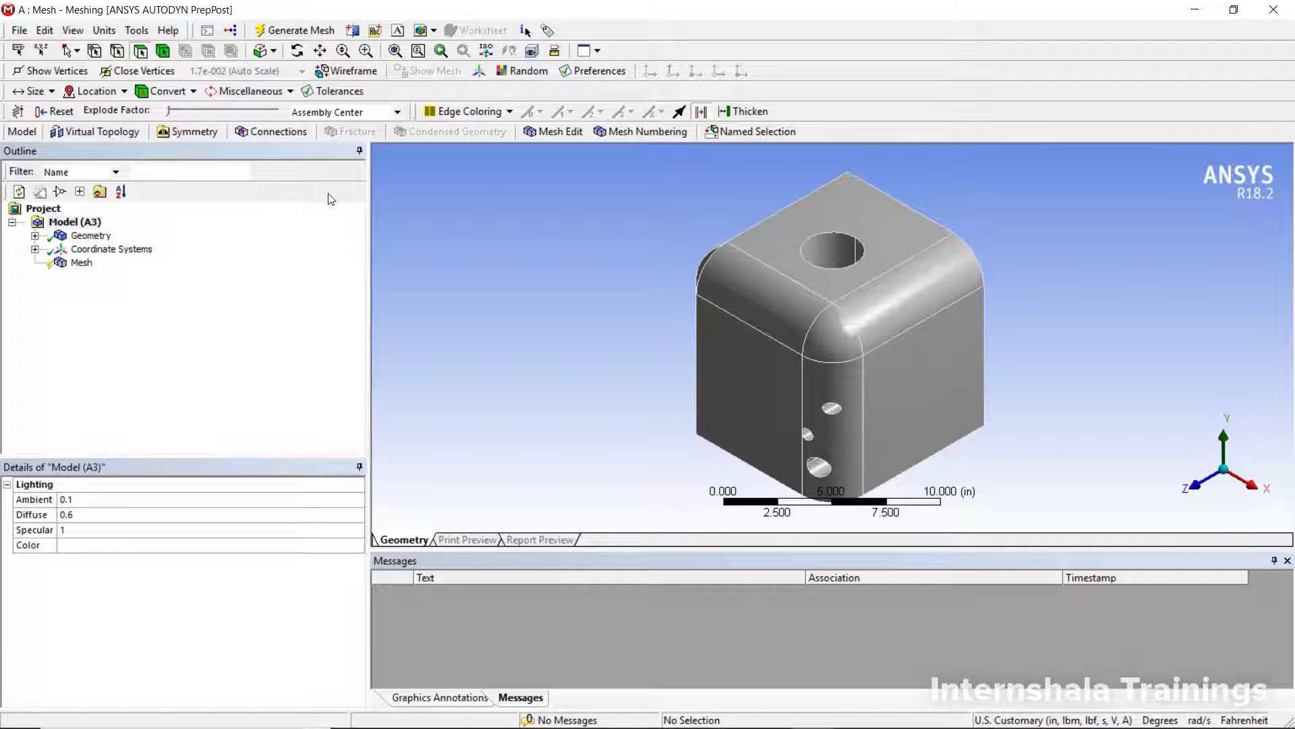
left_click_drag(851, 242, 815, 222)
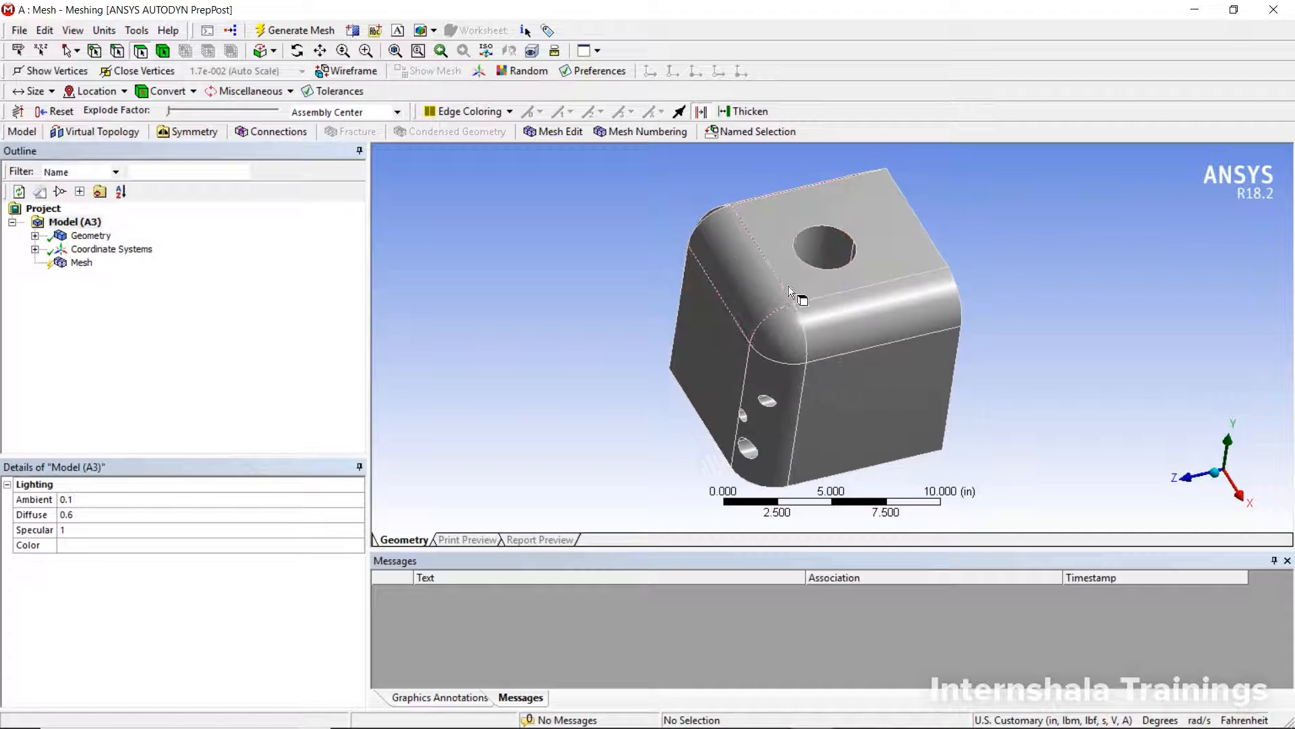
left_click_drag(788, 286, 815, 216)
middle_click_drag(815, 217, 799, 238)
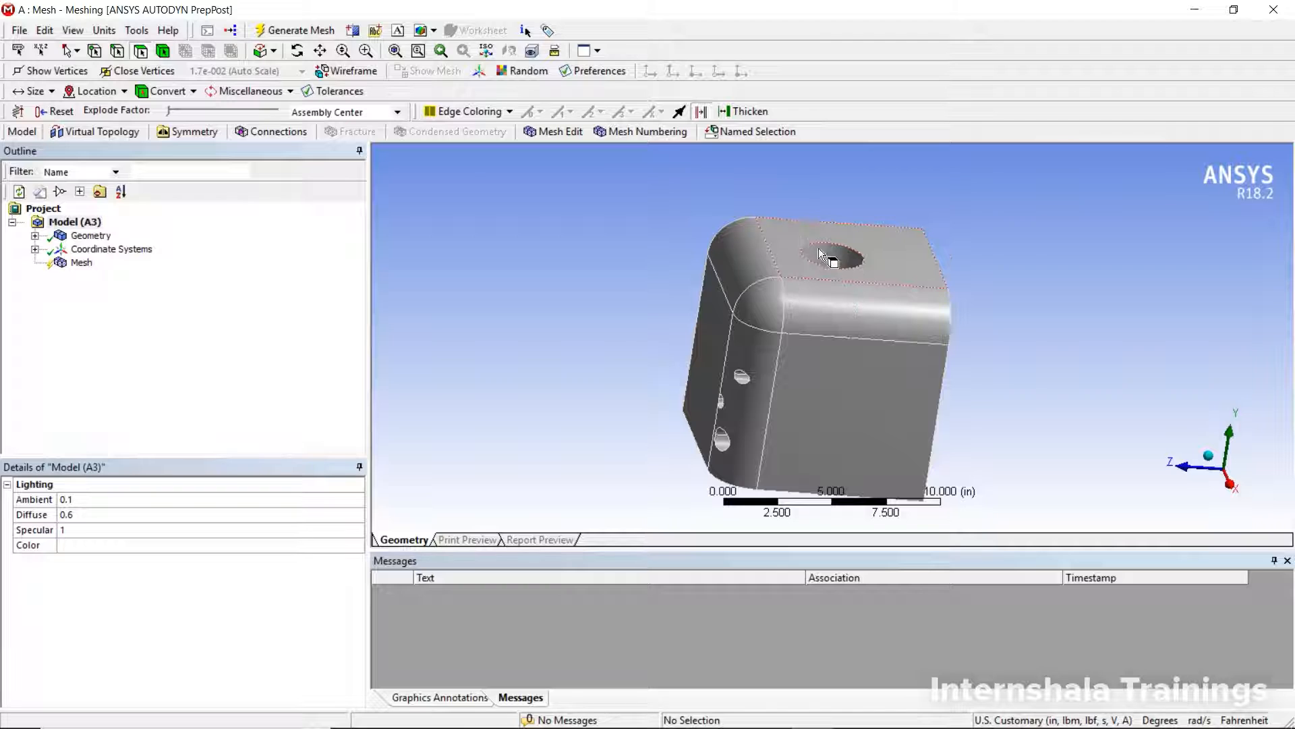
scroll(819, 248, "up", 3)
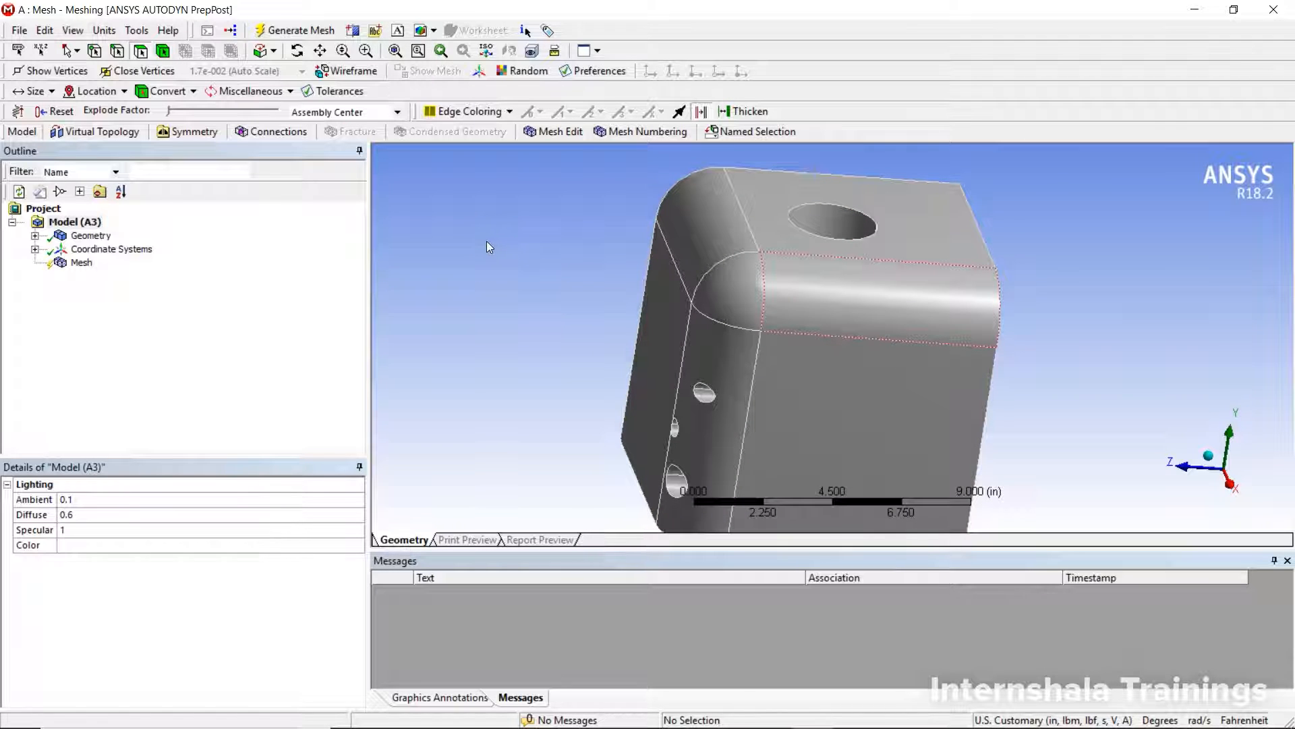
scroll(488, 241, "down", 1)
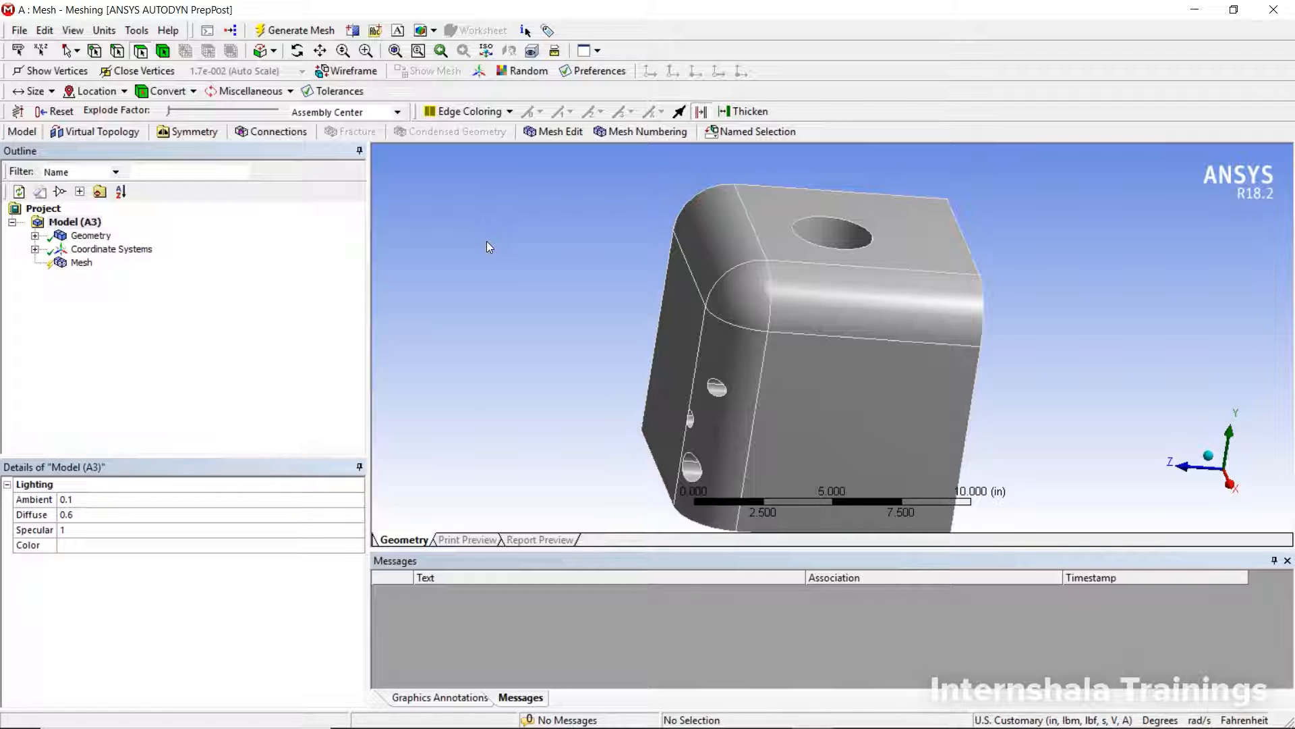
Generate the cube's mesh with the default settings and show its node and element statistics.
left_click(82, 265)
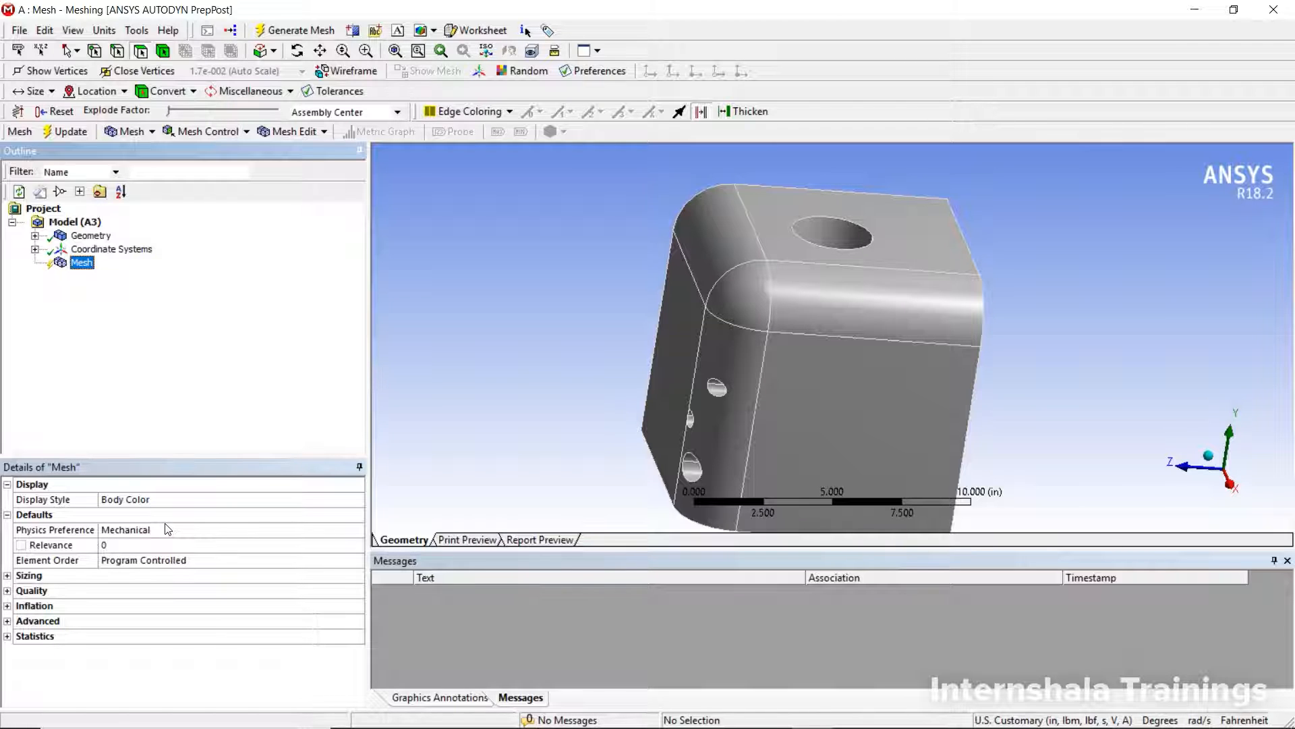
right_click(82, 265)
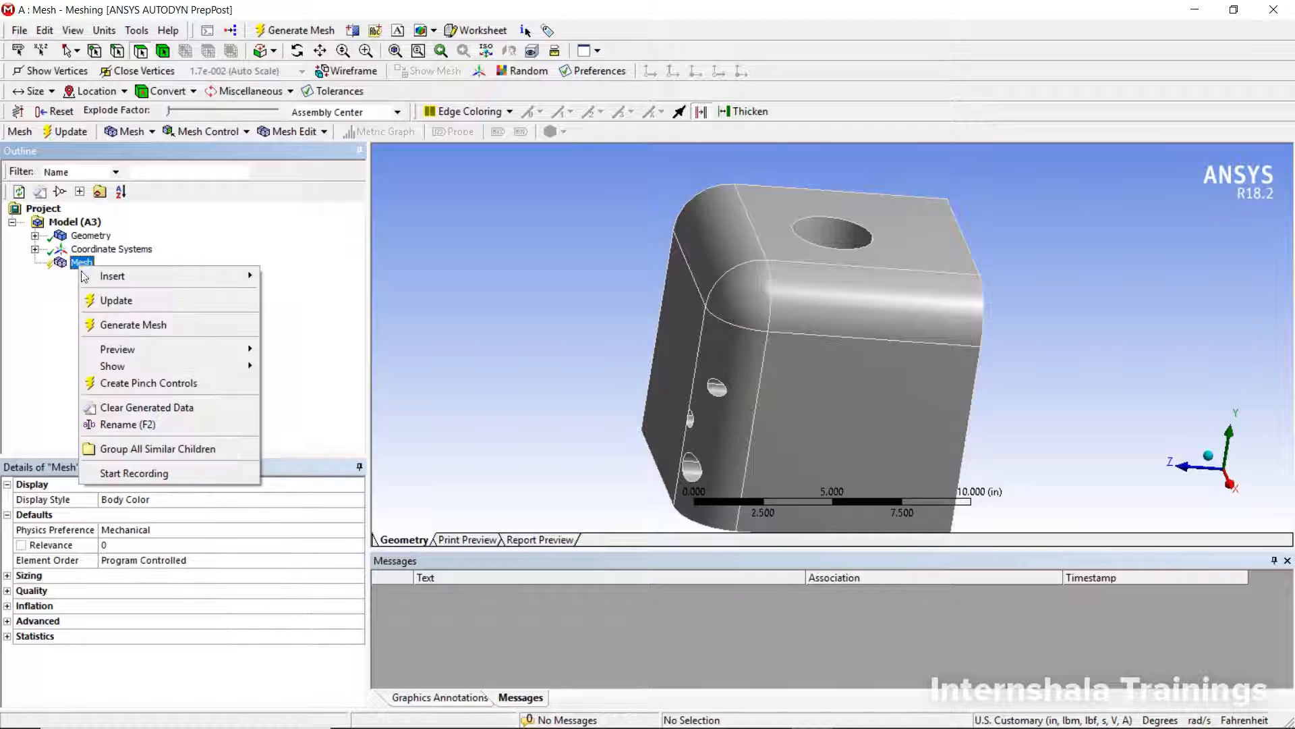
left_click(103, 325)
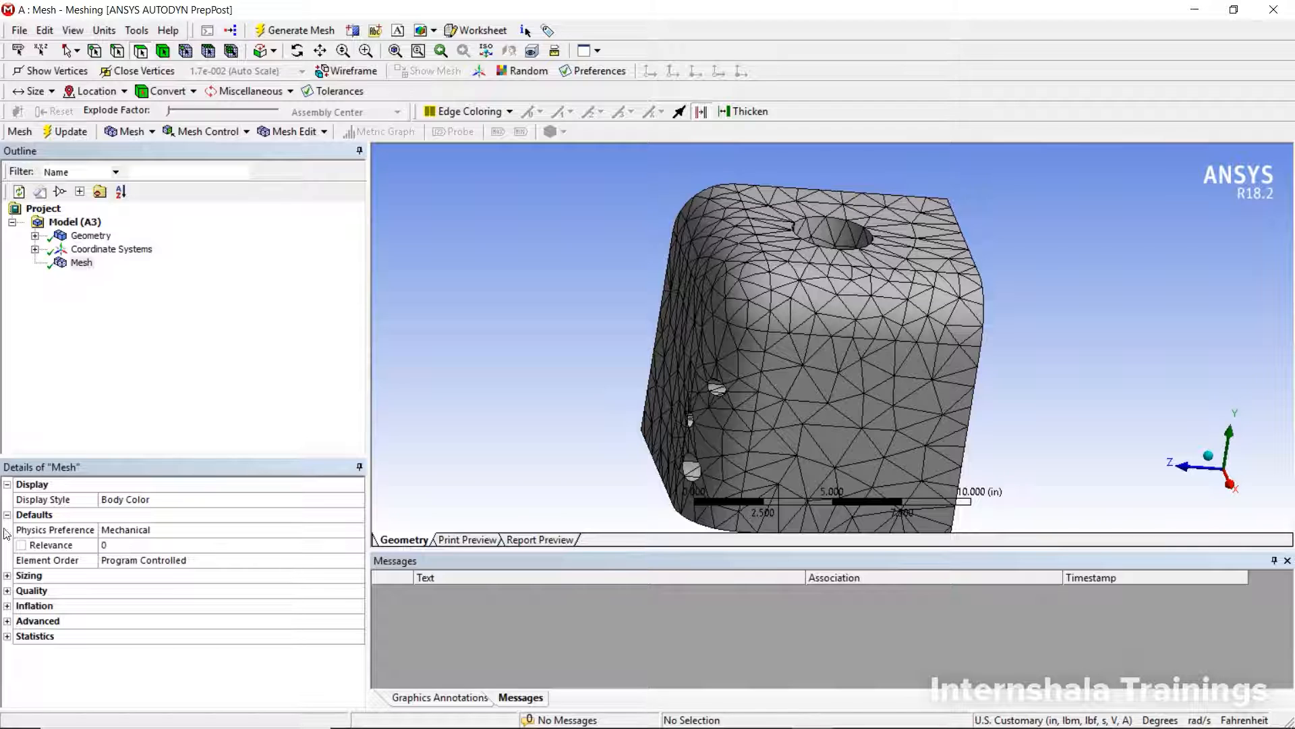
left_click(7, 636)
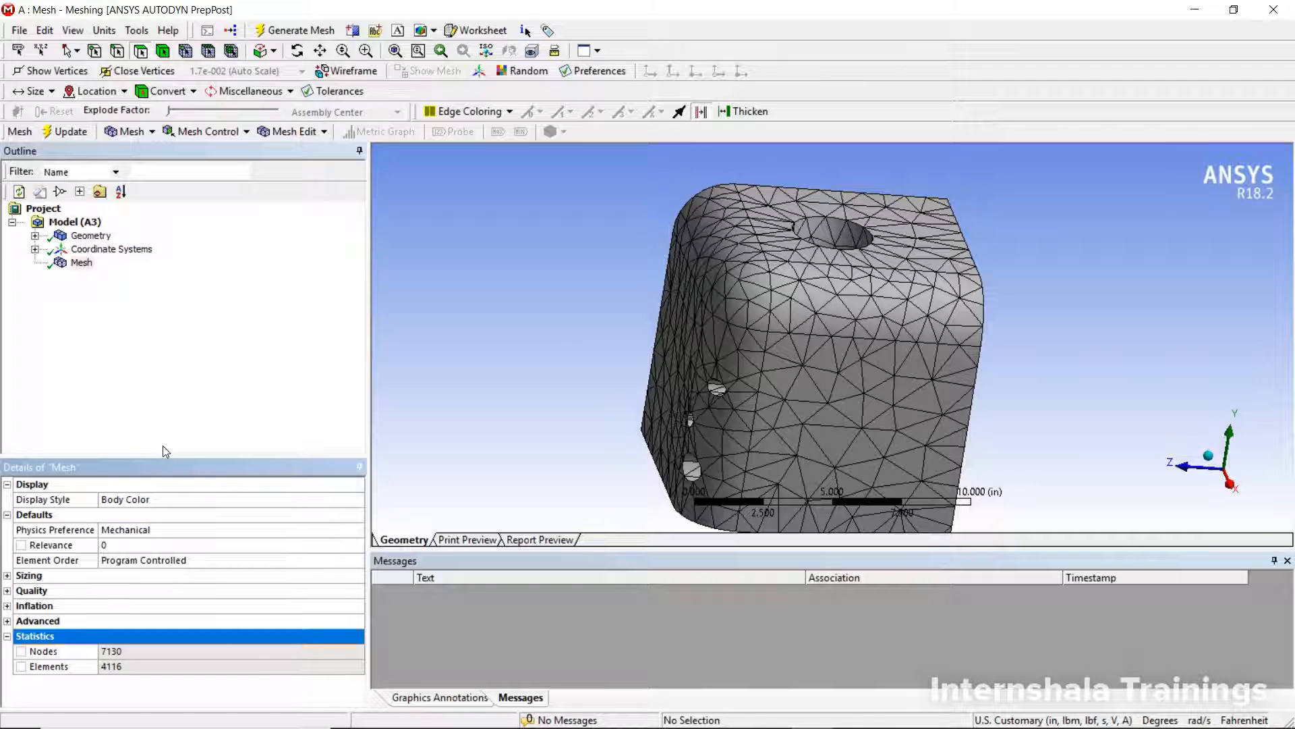
Set the mesh's physics preference to CFD and regenerate the cube's mesh.
left_click(110, 534)
left_click(357, 532)
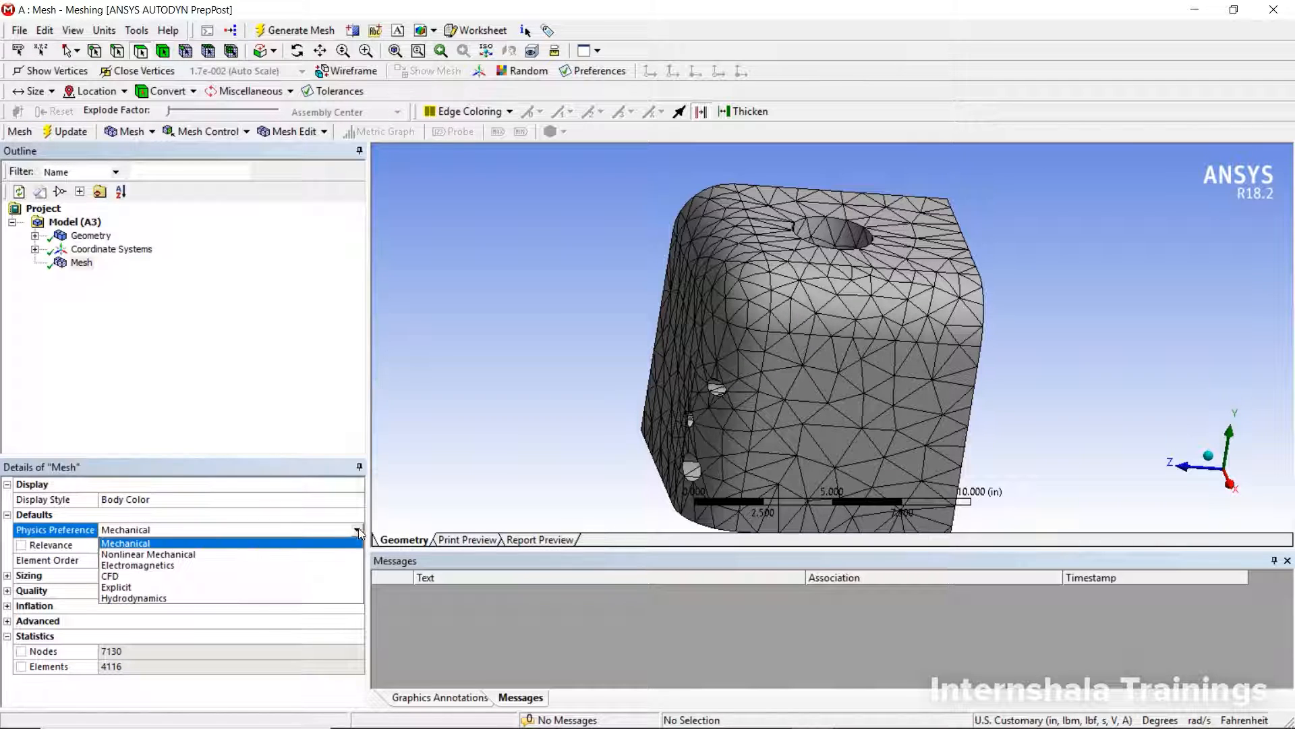
left_click(334, 575)
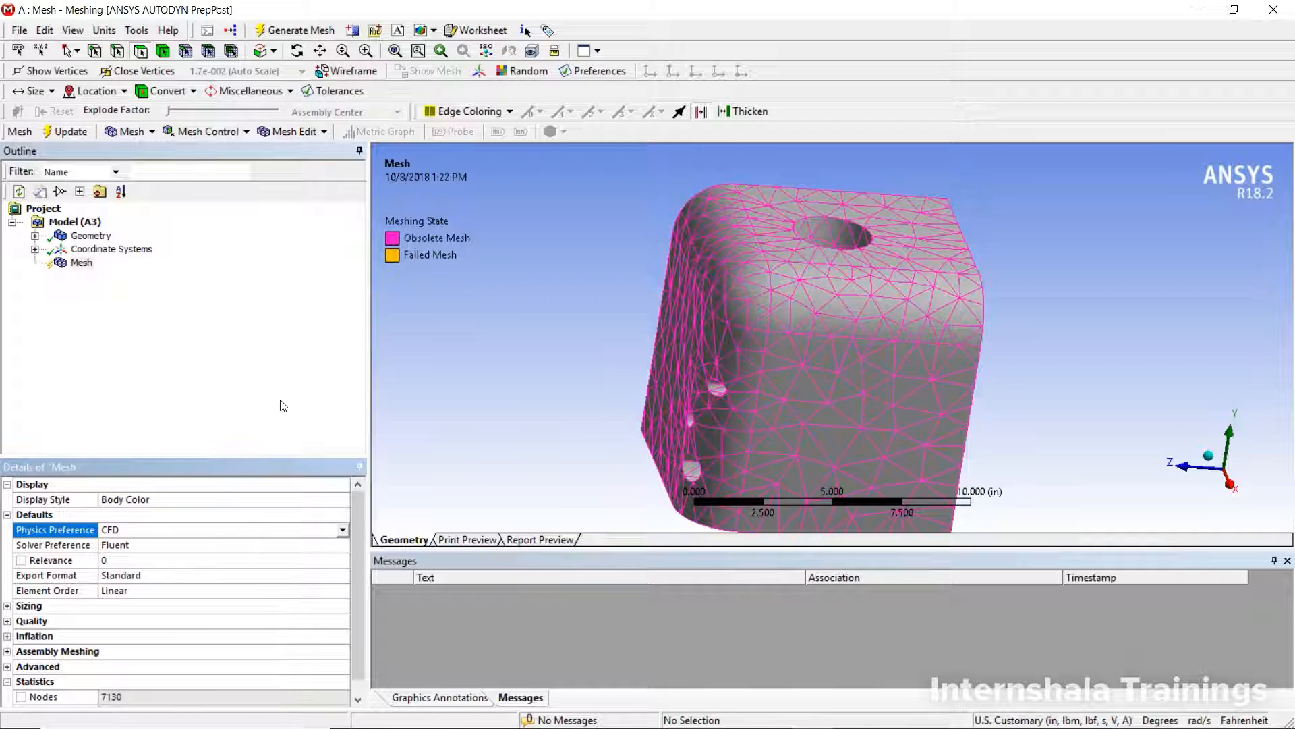
right_click(77, 268)
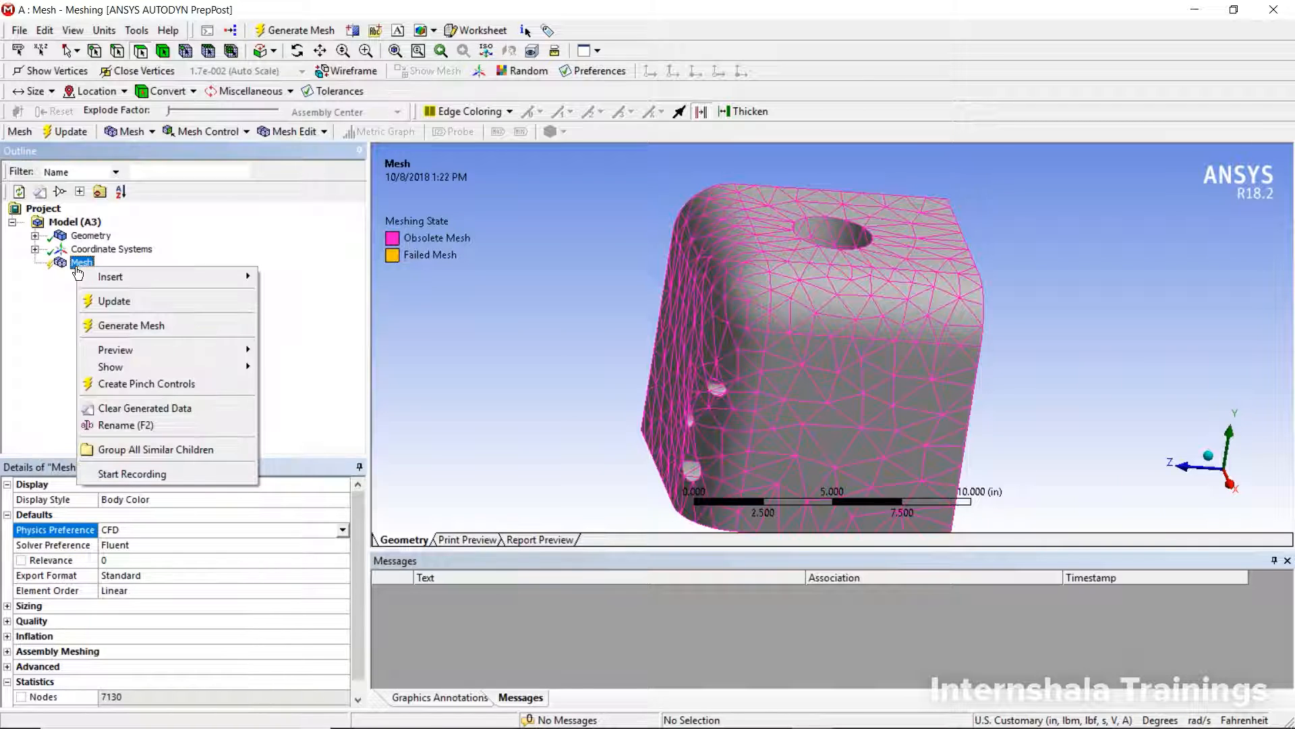
left_click(116, 328)
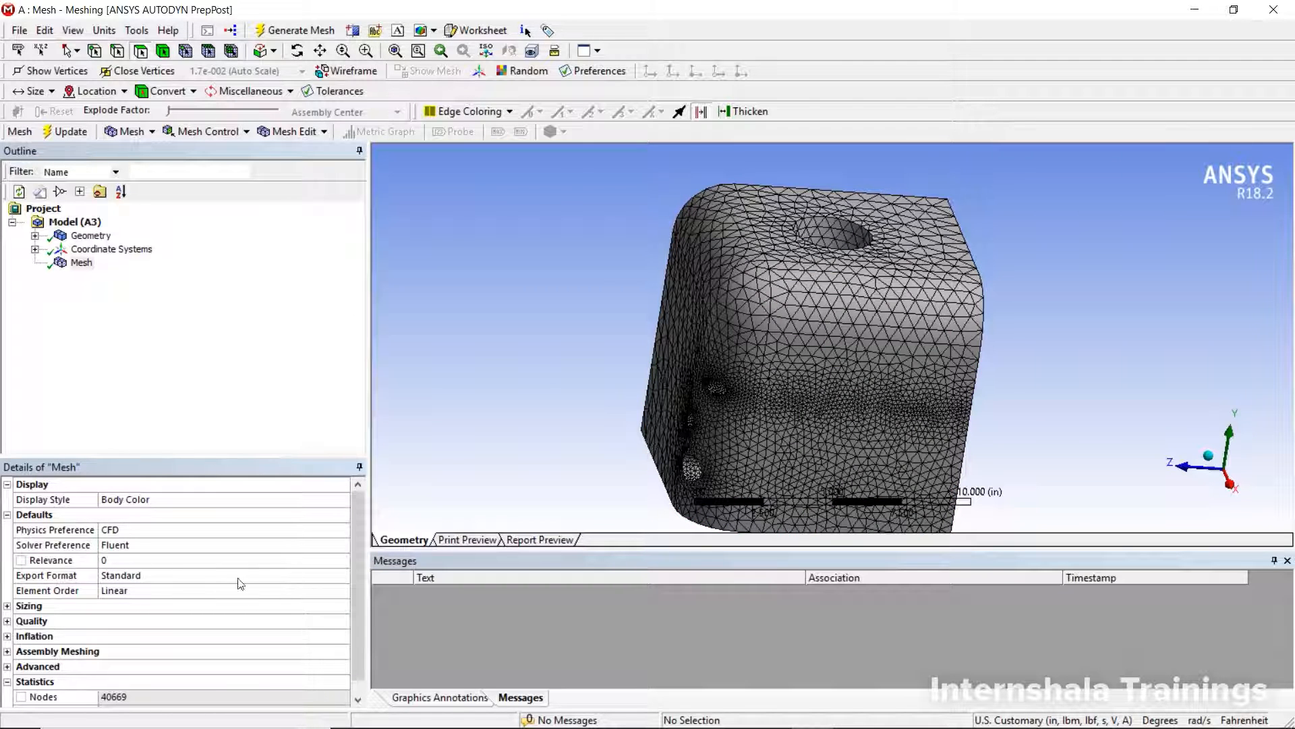
Check the CFD mesh's node and element statistics and the available solver preference options.
left_click_drag(358, 573, 358, 606)
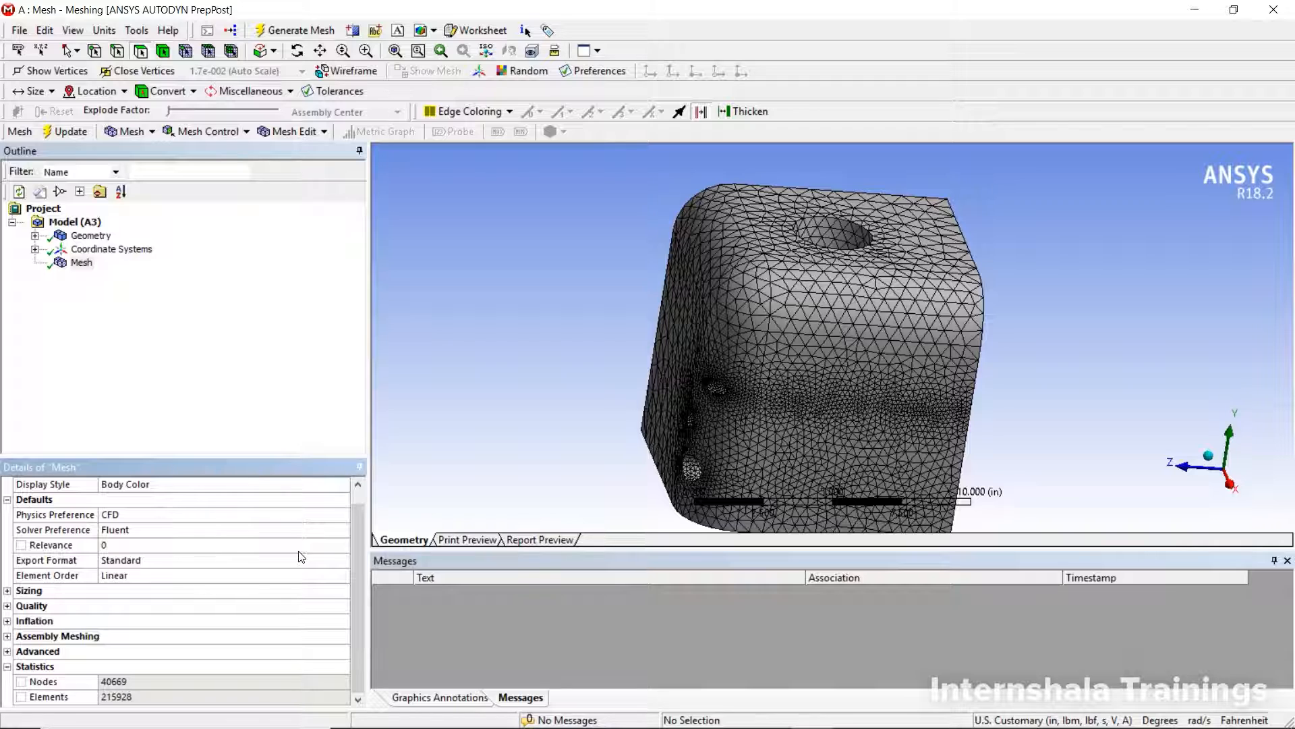
left_click(341, 534)
left_click(341, 530)
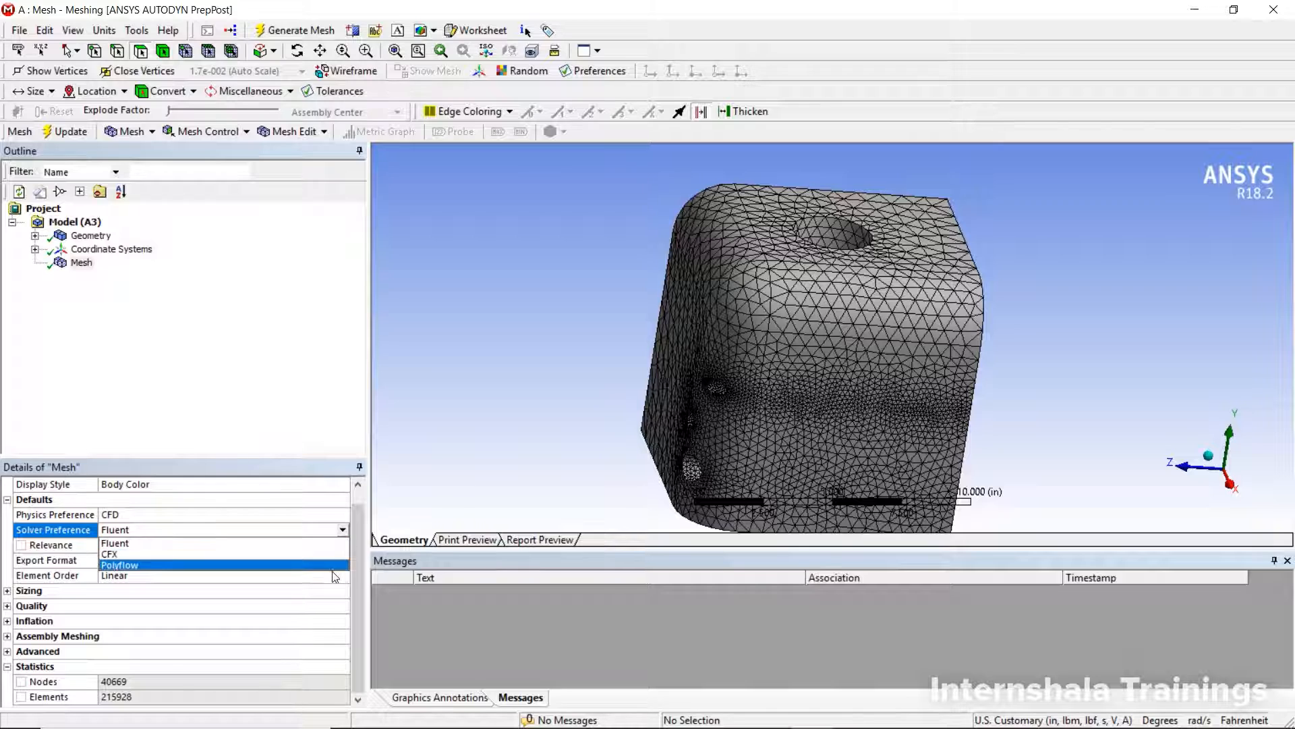
Set the physics preference back to Mechanical and regenerate the cube's mesh.
left_click(341, 524)
left_click(342, 514)
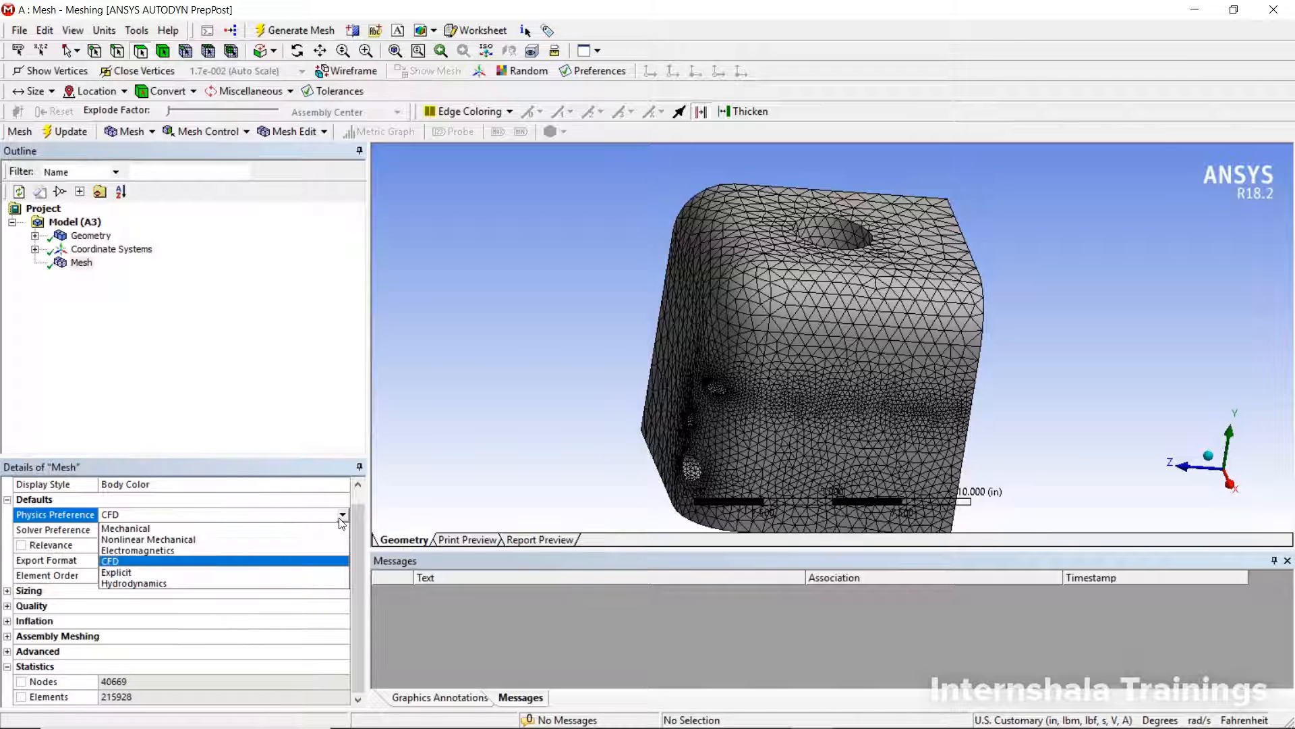
left_click(340, 529)
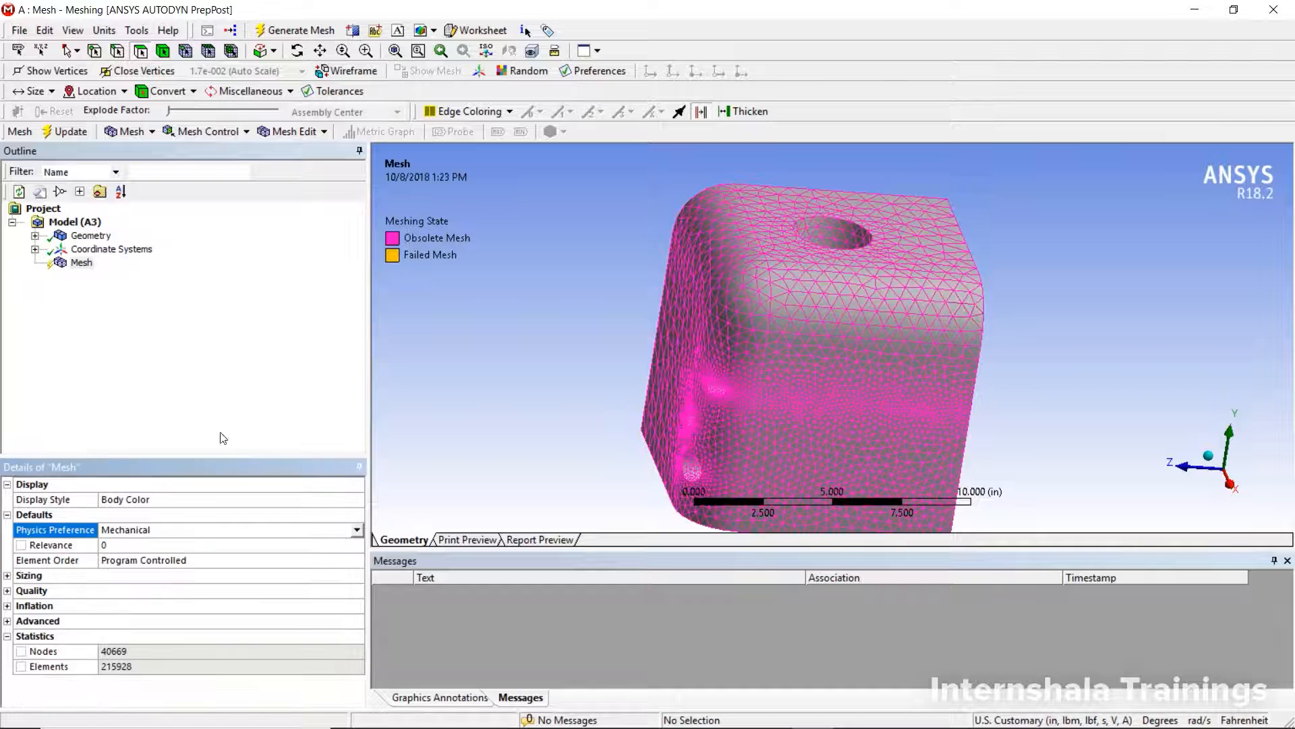
right_click(82, 264)
left_click(138, 324)
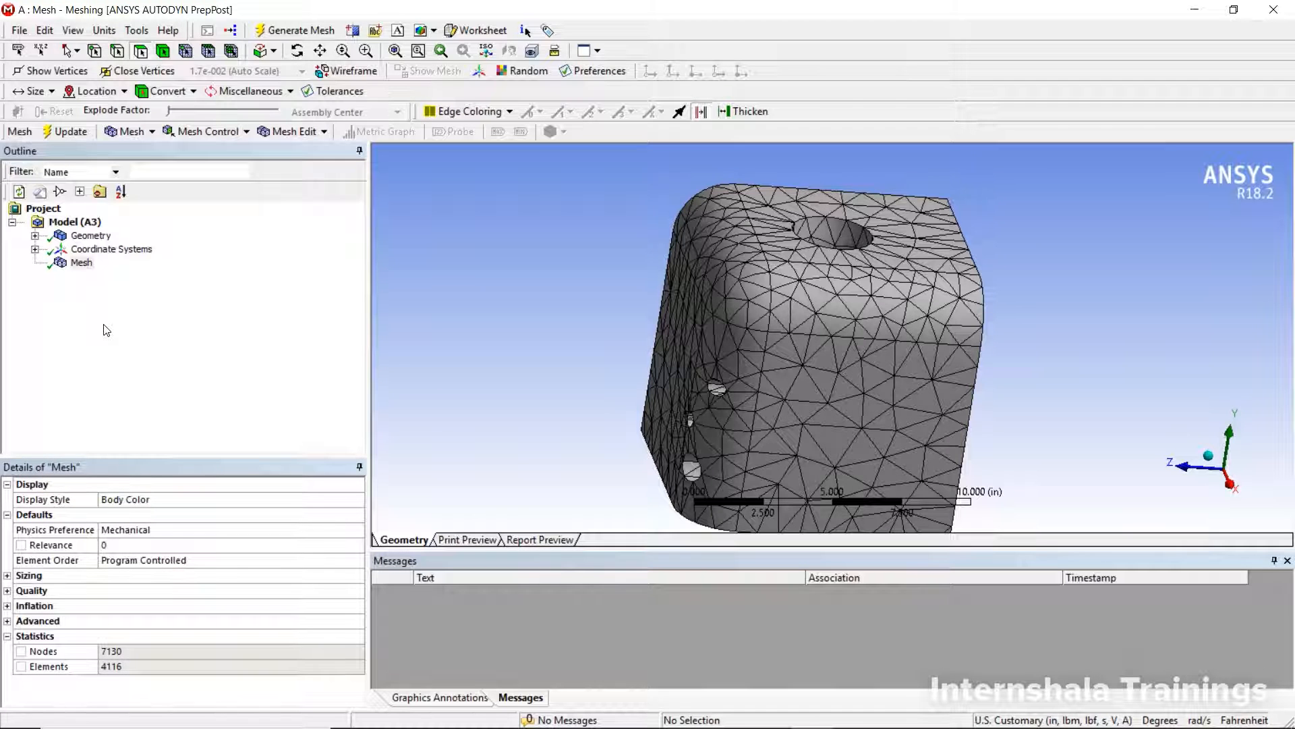
Set the mesh relevance to -100 without regenerating the mesh.
left_click(129, 544)
type("-100")
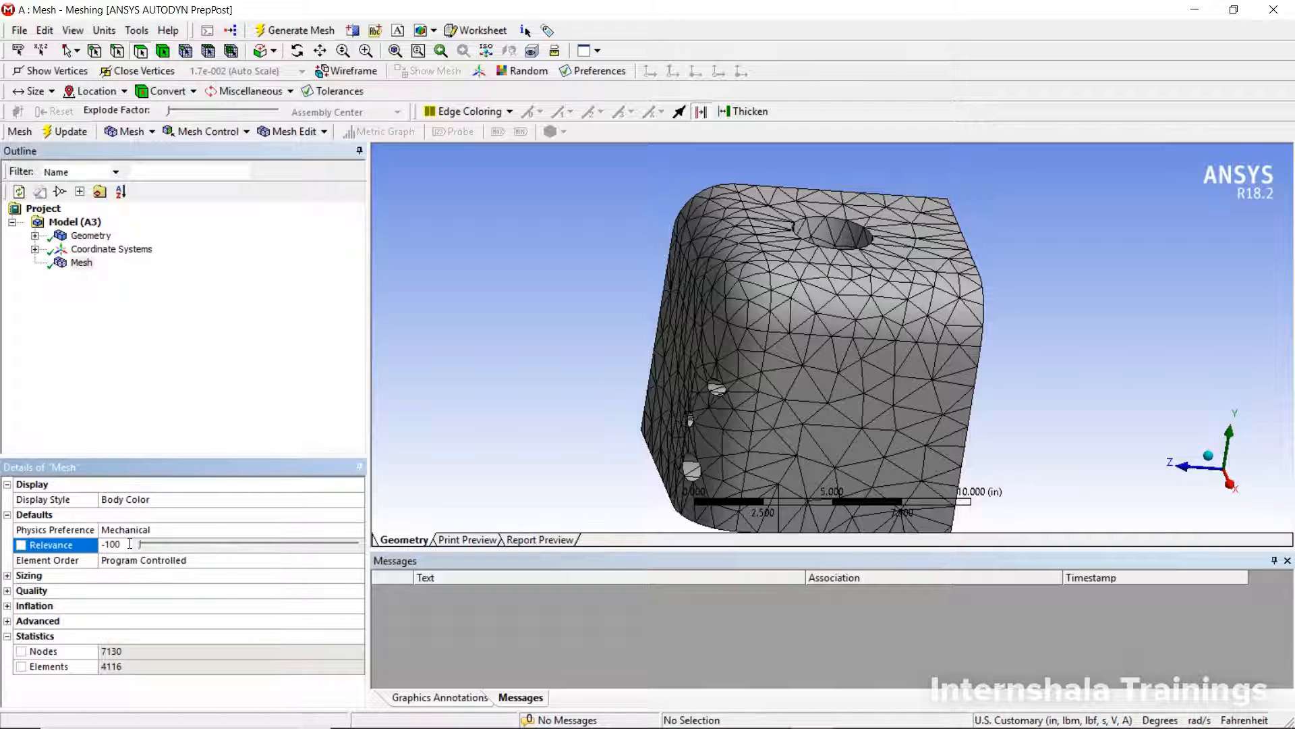
key("Return")
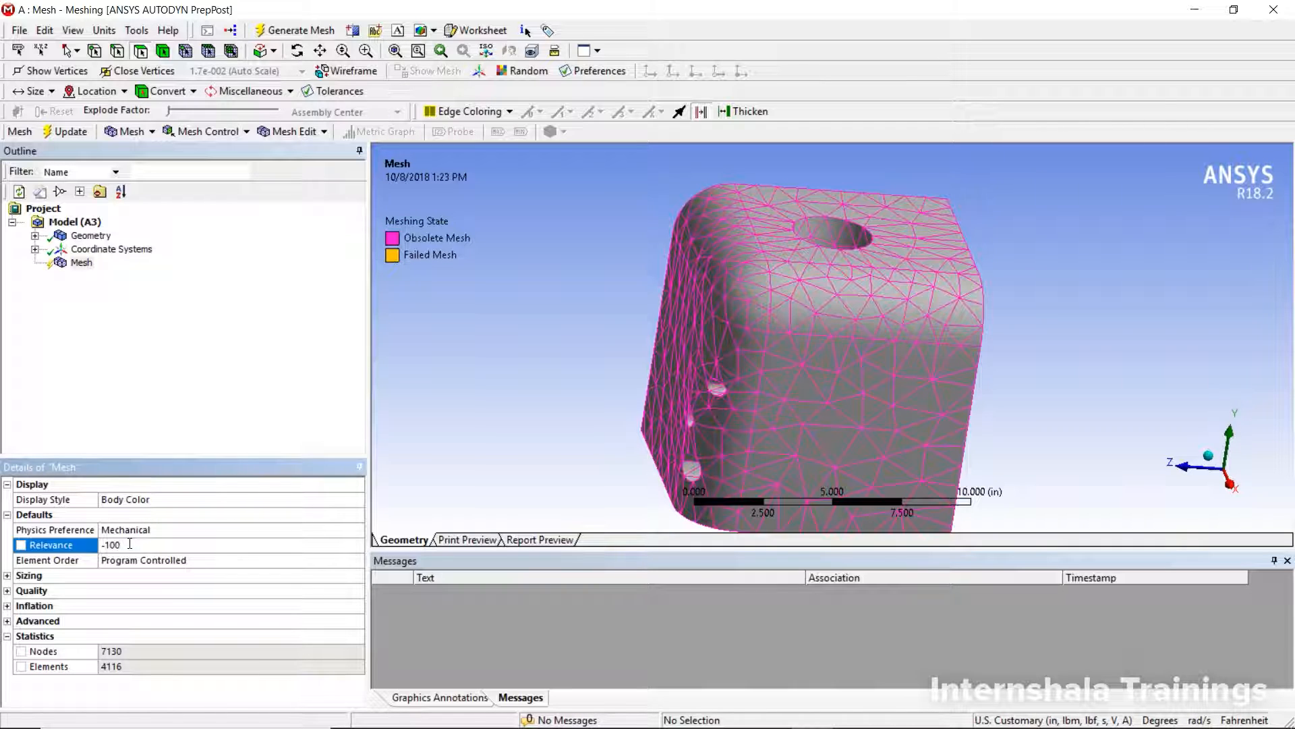
Reset the mesh relevance to 0 and regenerate the cube's mesh.
left_click(129, 544)
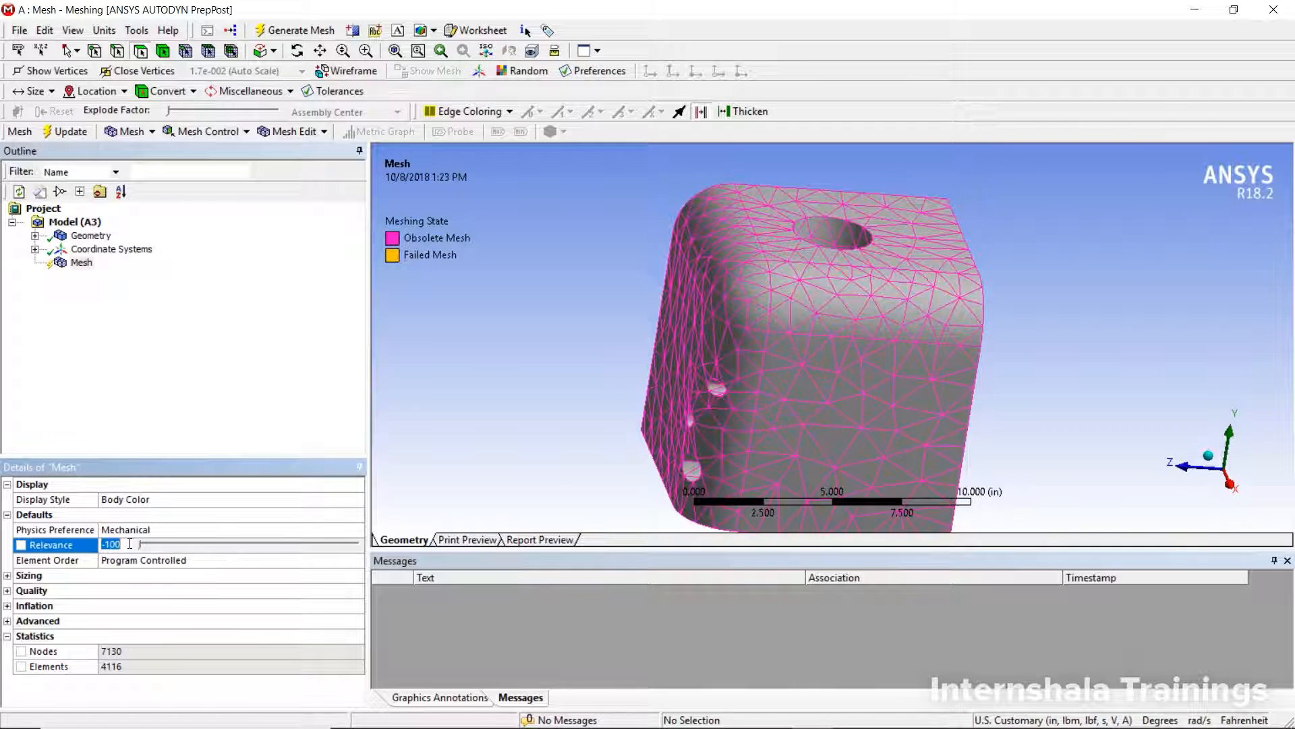
type("0")
key("Return")
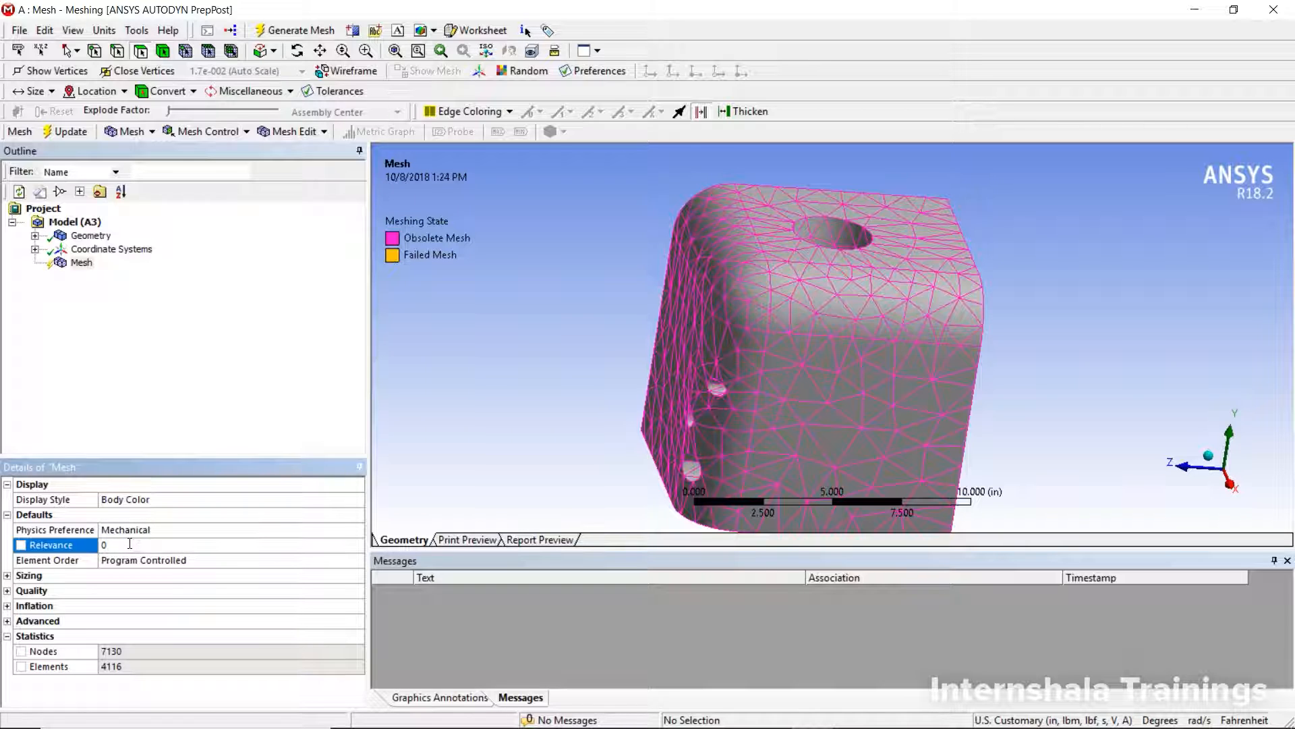
left_click(79, 266)
right_click(79, 269)
left_click(115, 330)
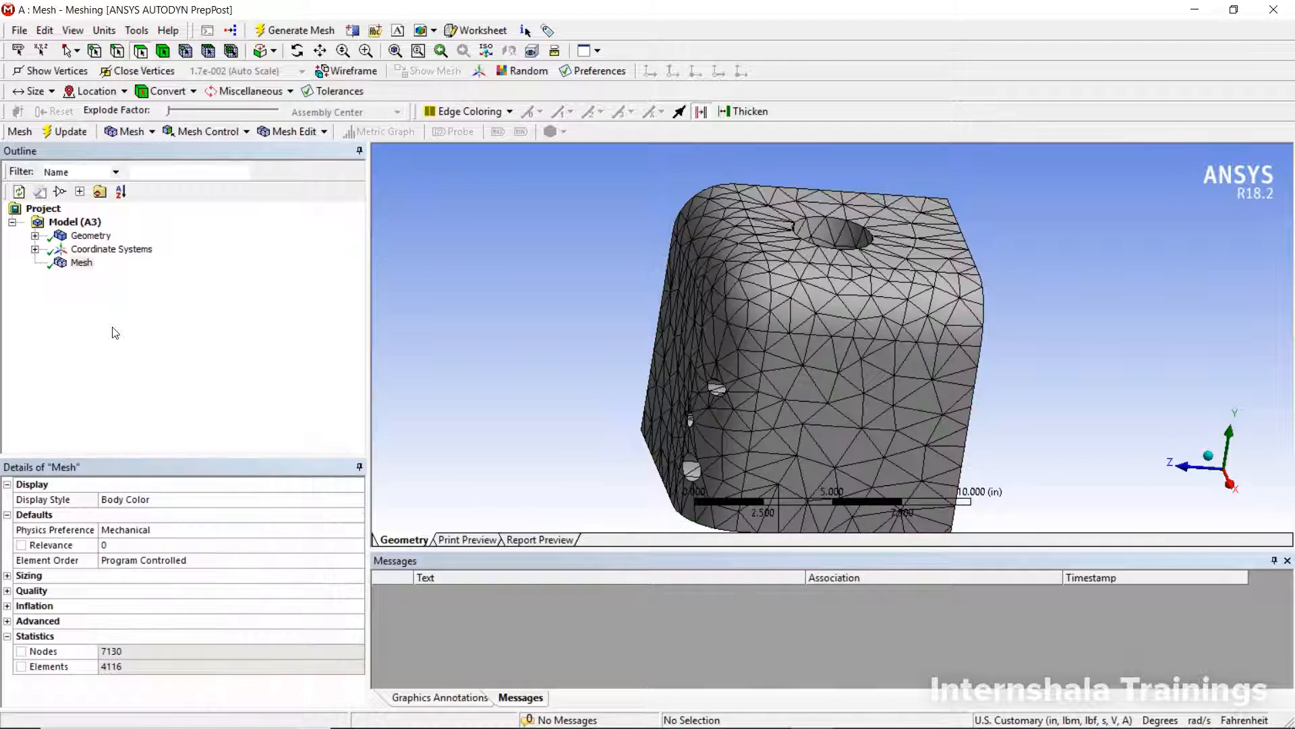
Set the mesh relevance to -100 and regenerate the cube's mesh for a coarser result.
left_click(112, 547)
type("-")
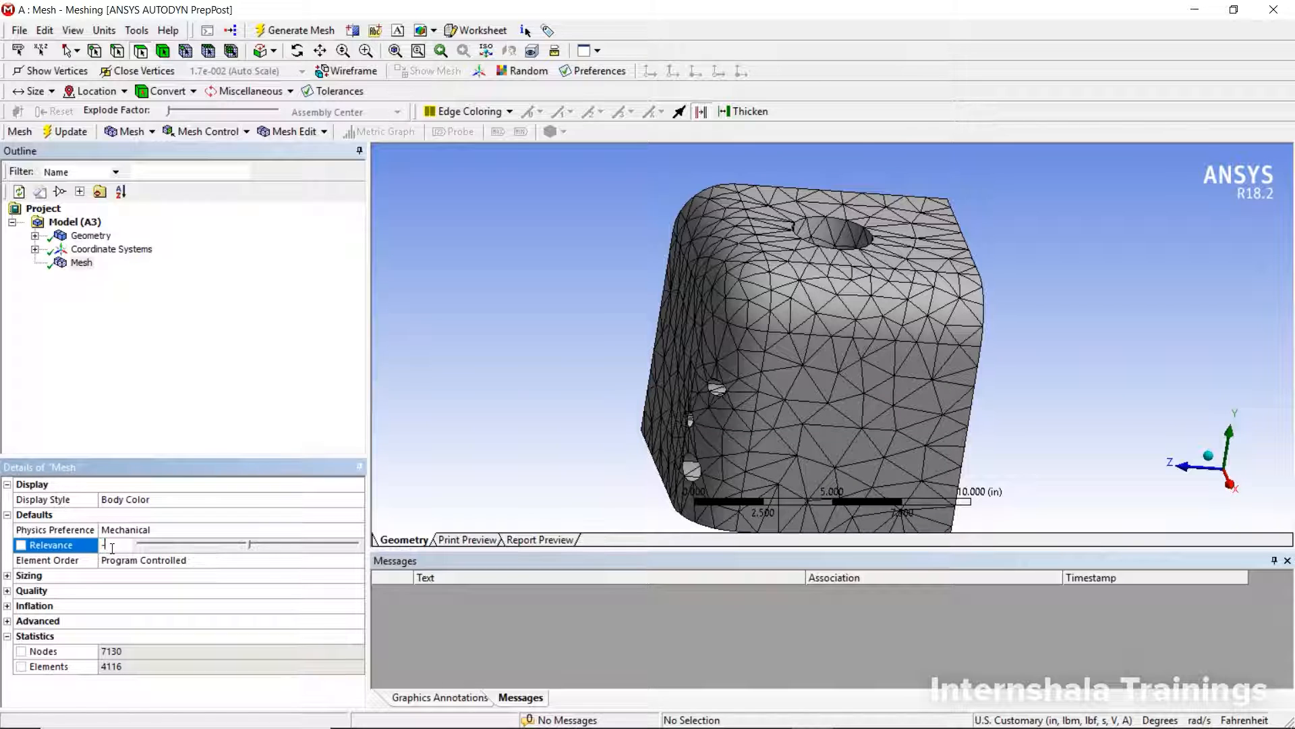
type("100")
key("Return")
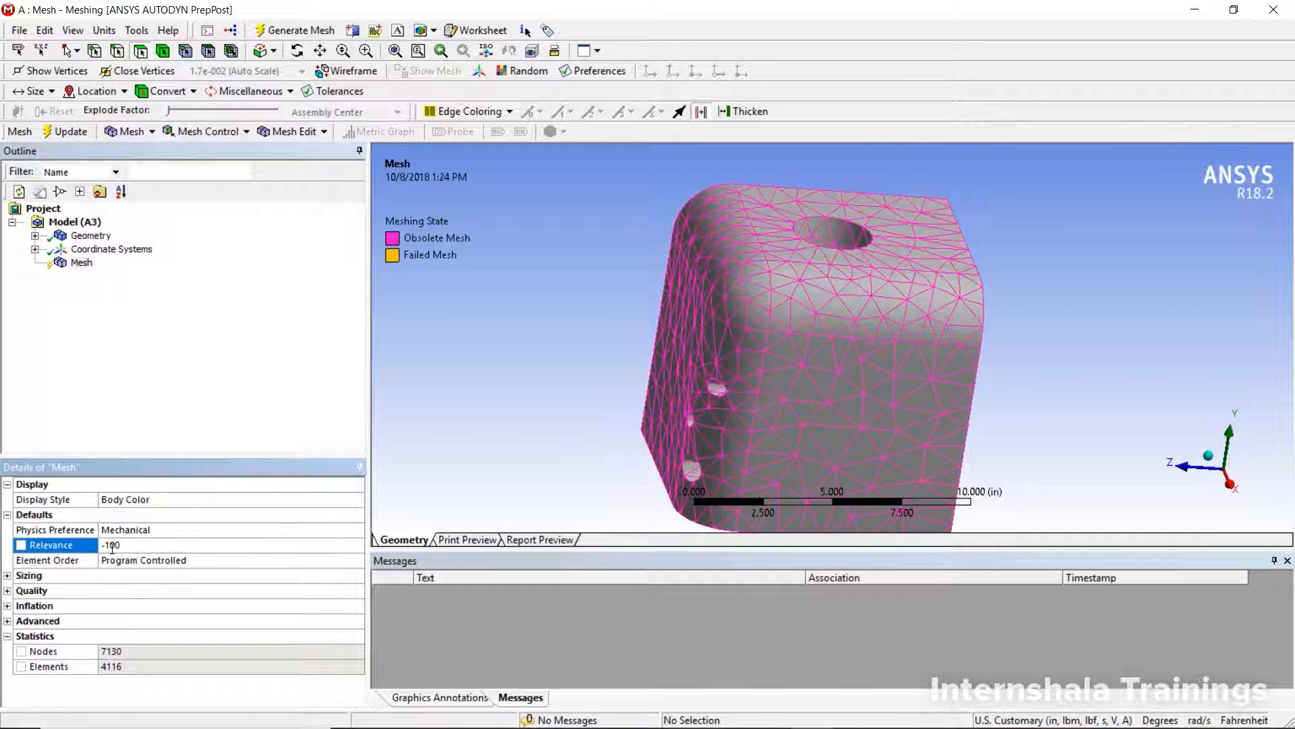
left_click(83, 263)
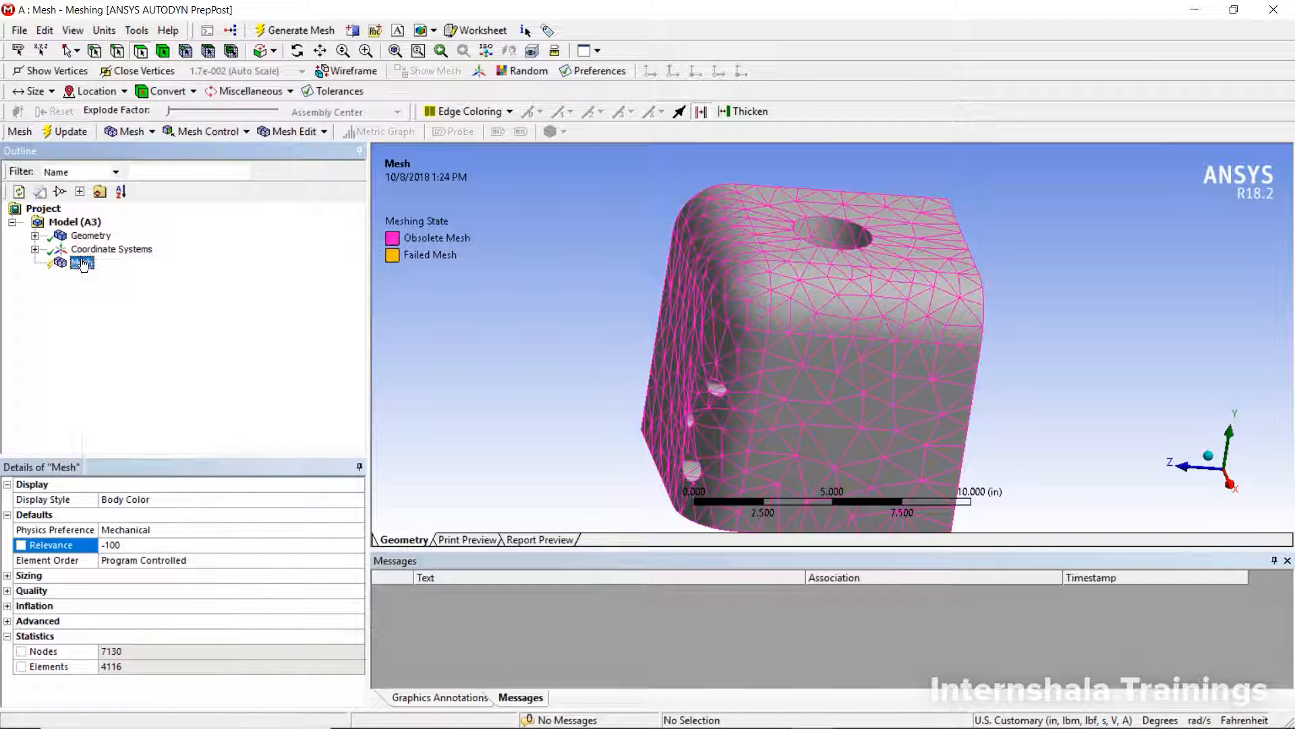
right_click(82, 263)
left_click(106, 319)
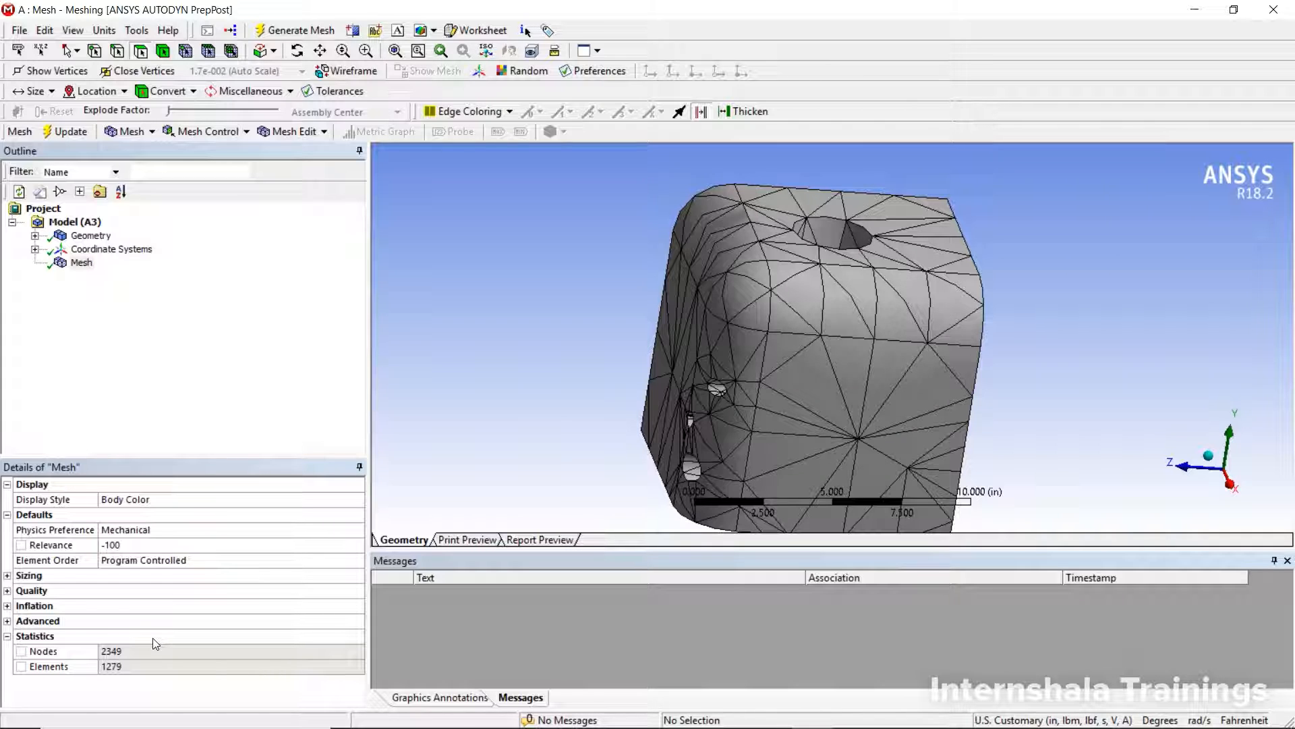
Set the mesh relevance to 100 and regenerate the cube's mesh for a finer result.
left_click(128, 543)
type("100")
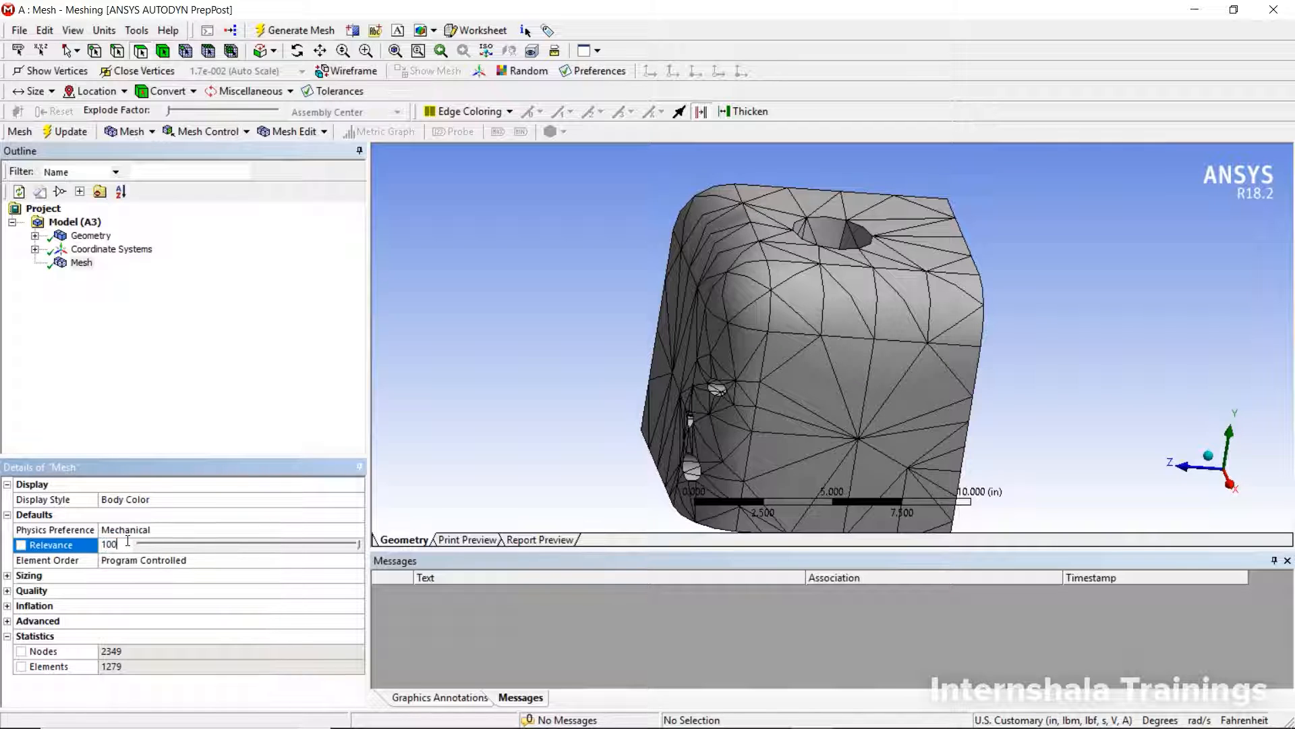
key("Return")
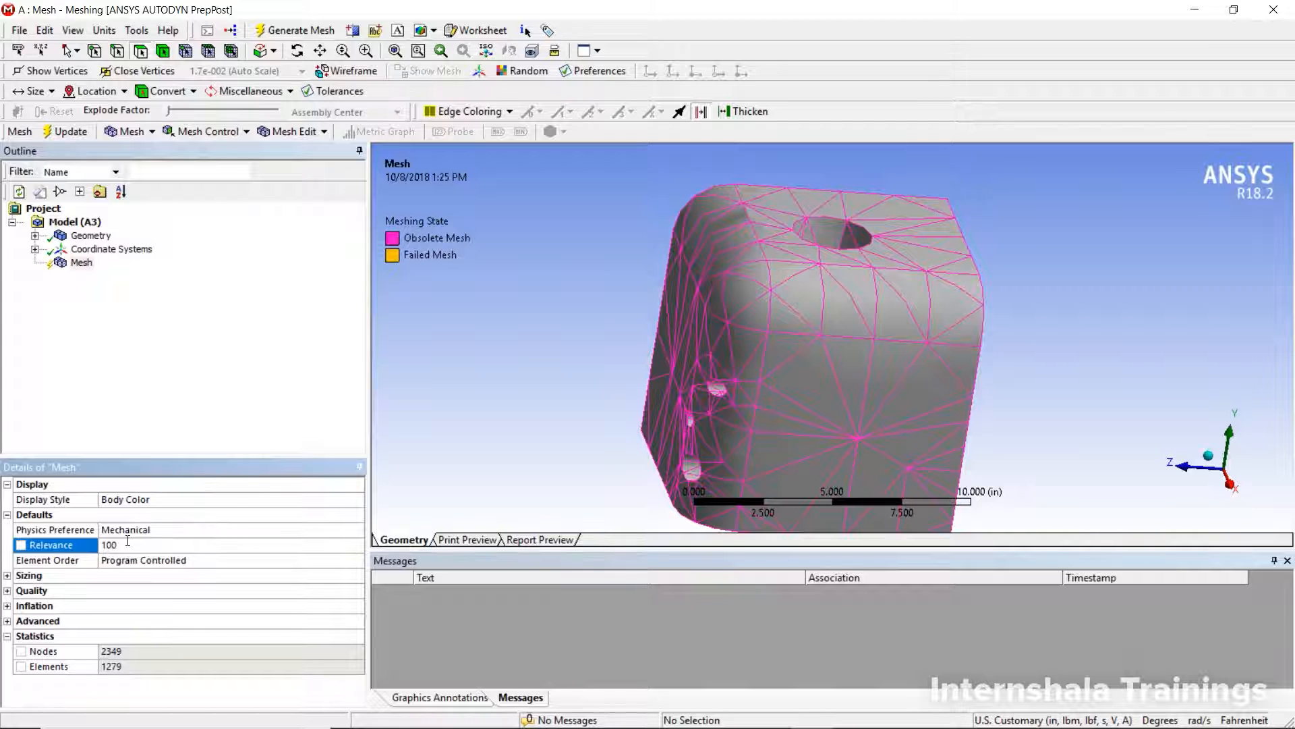
right_click(79, 252)
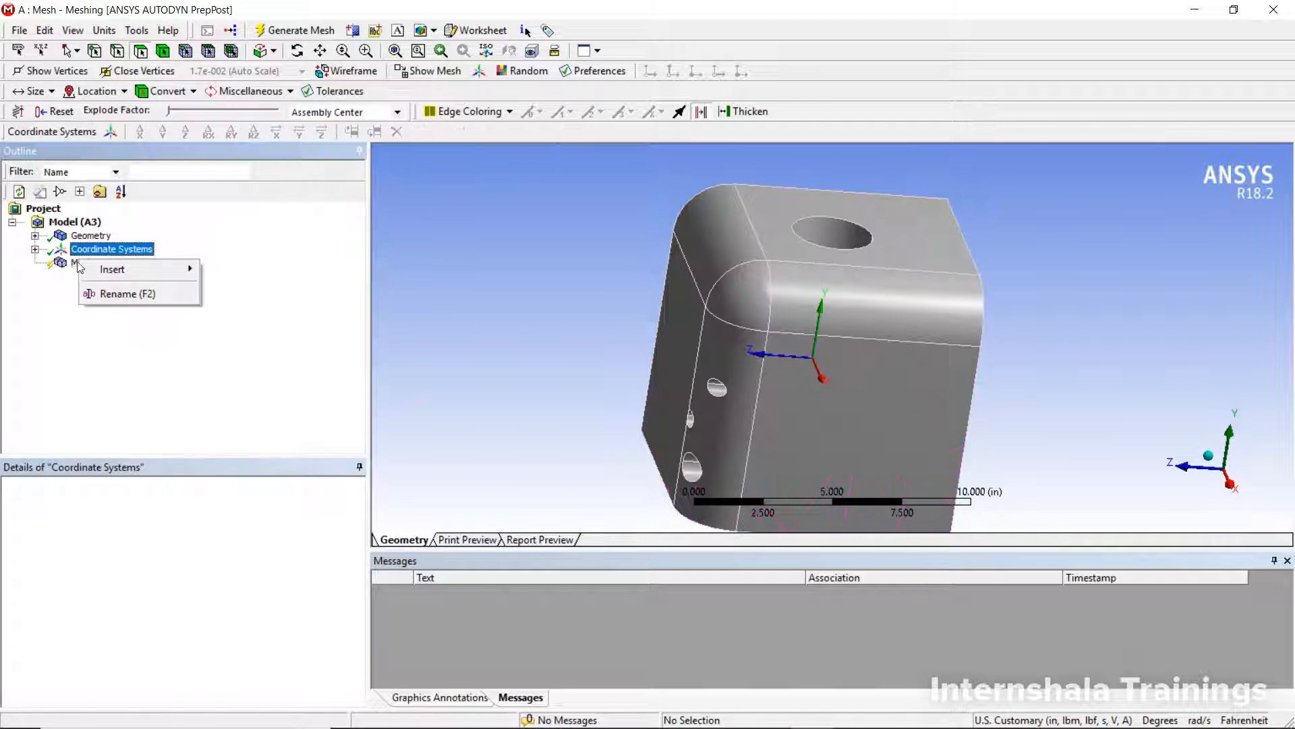
right_click(76, 263)
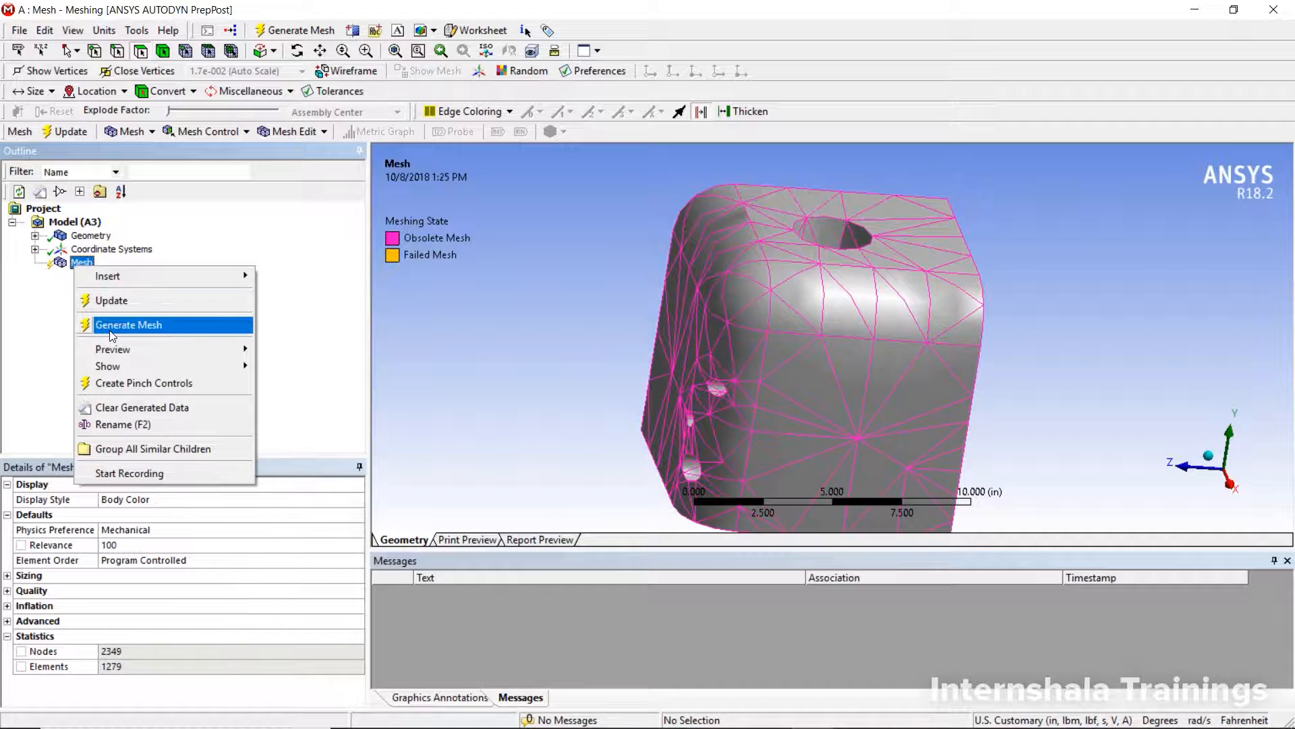
left_click(112, 325)
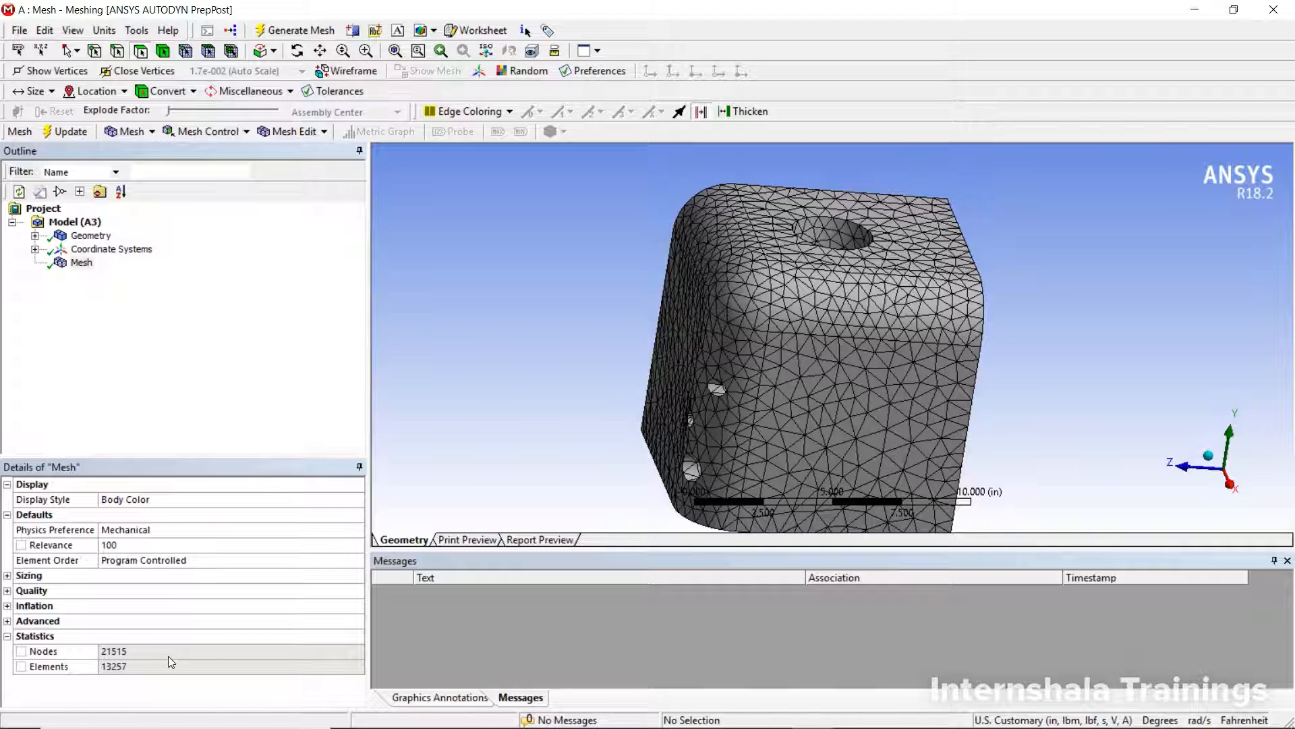
Set the relevance center in the sizing settings to Fine, regenerate the mesh, and inspect the cube and its mesh statistics.
left_click(8, 575)
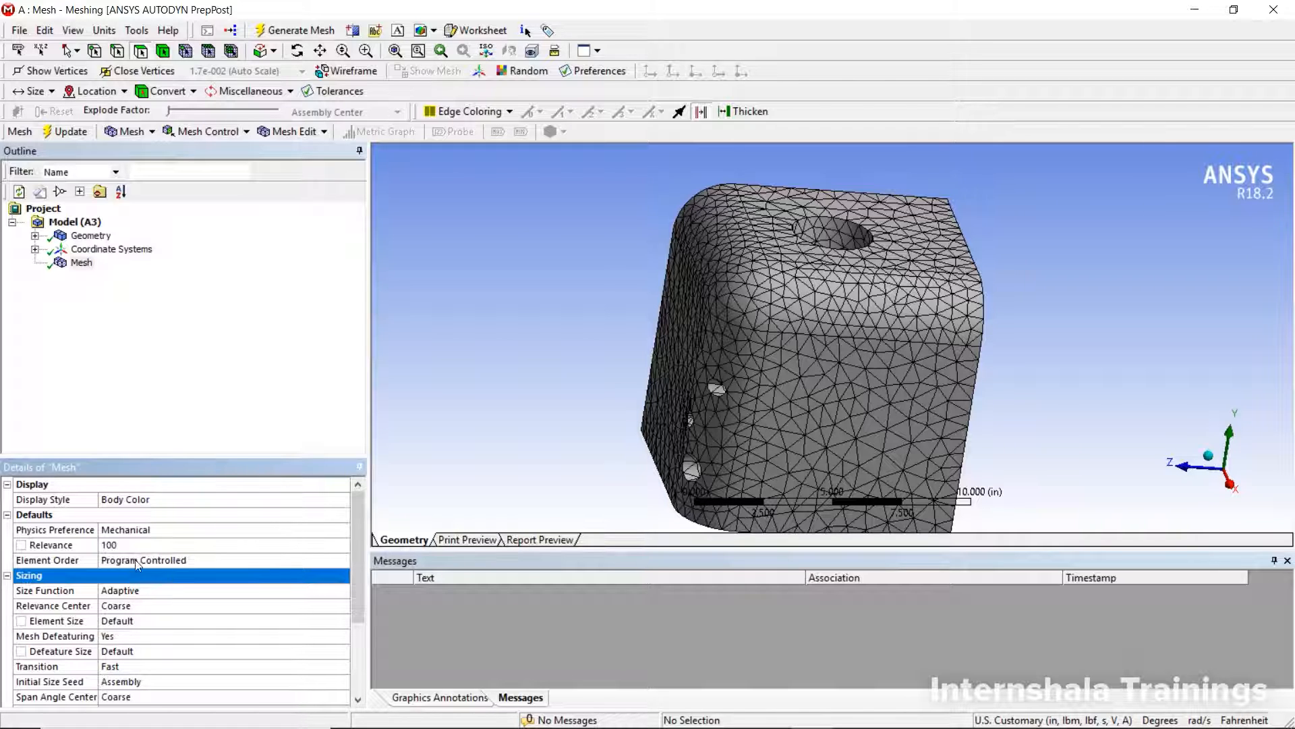
left_click(122, 612)
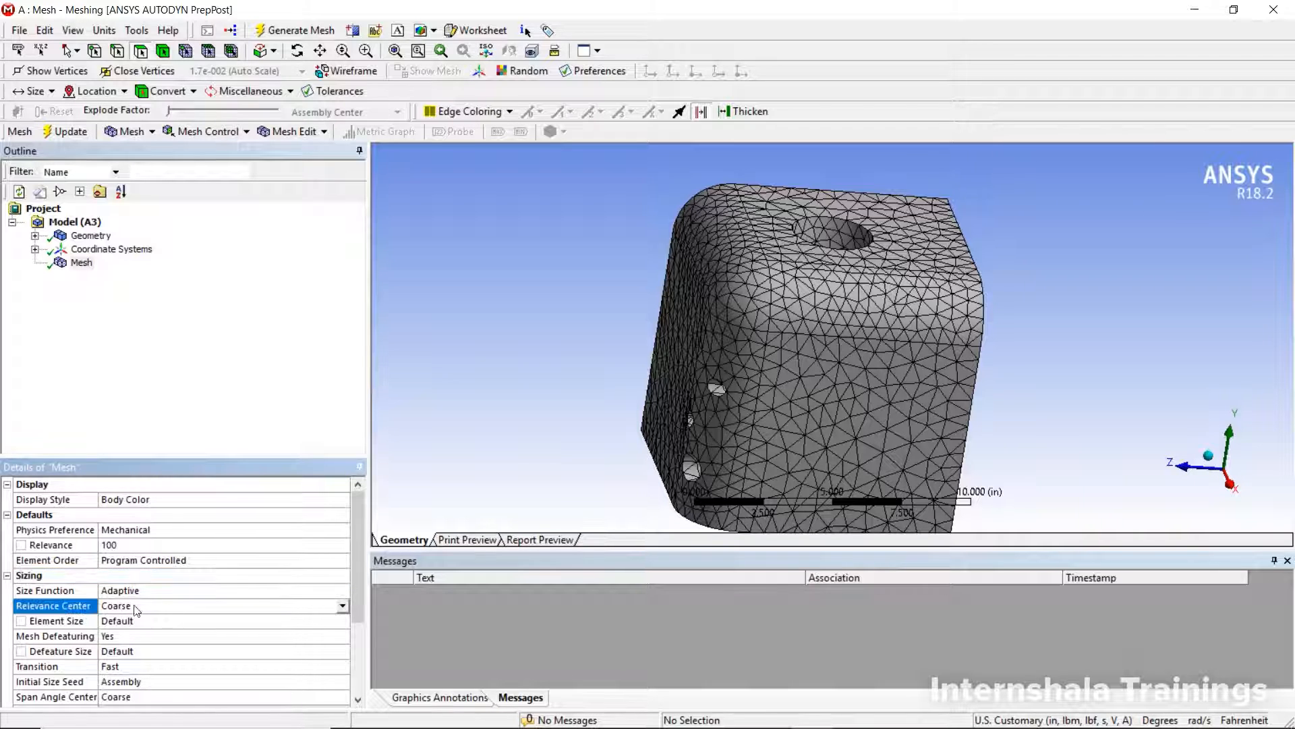
left_click(342, 606)
left_click(325, 640)
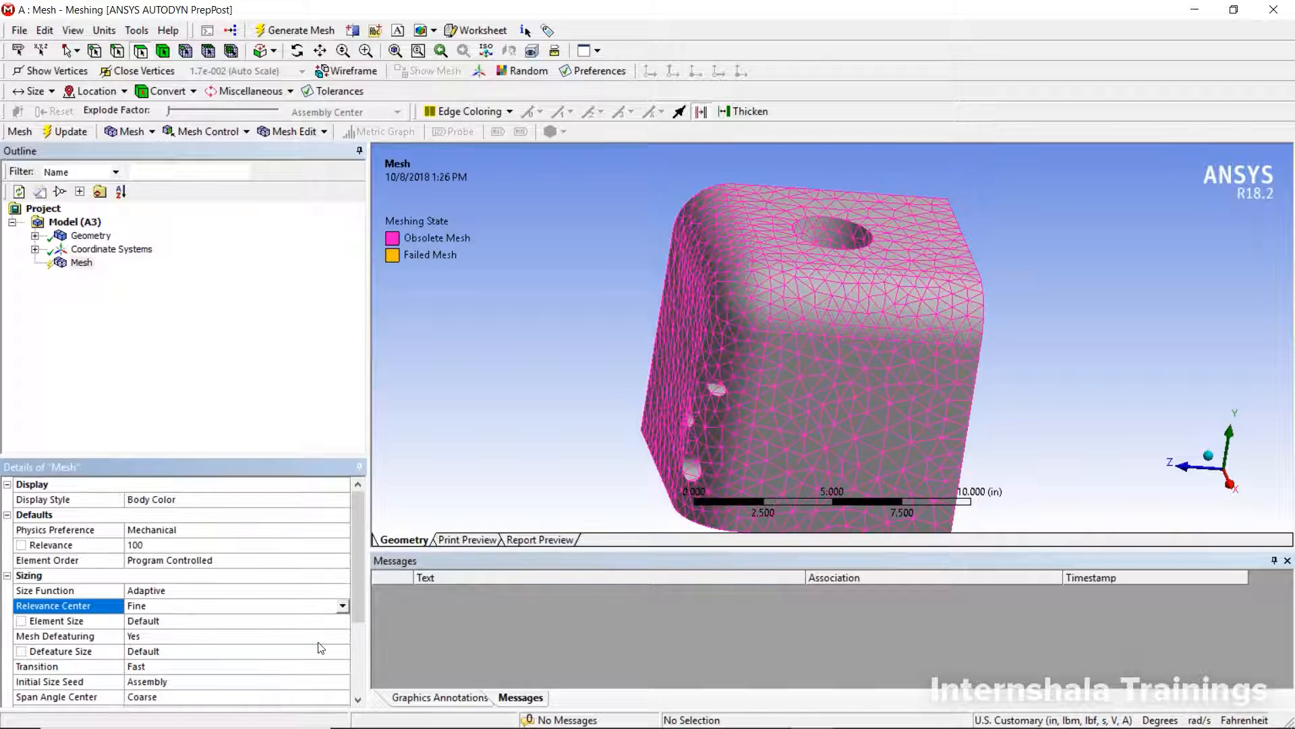
scroll(355, 622, "down", 3)
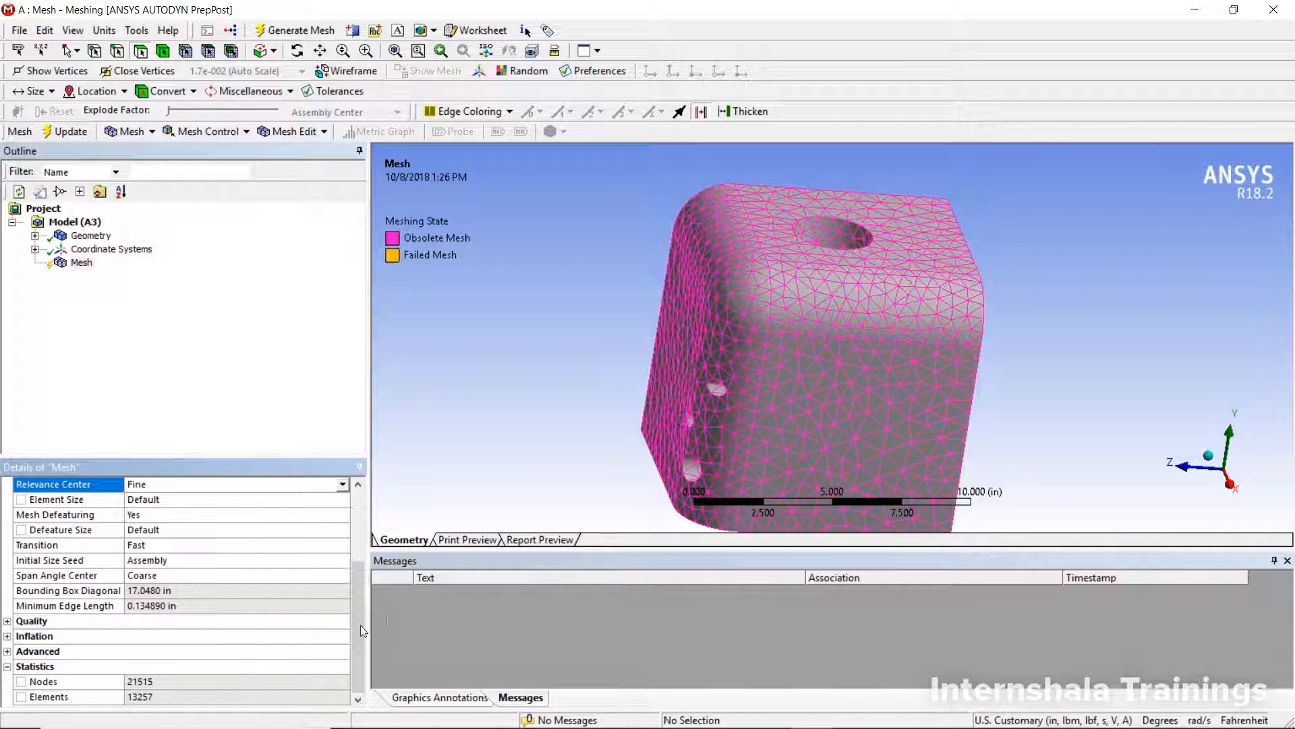
left_click_drag(357, 628, 377, 558)
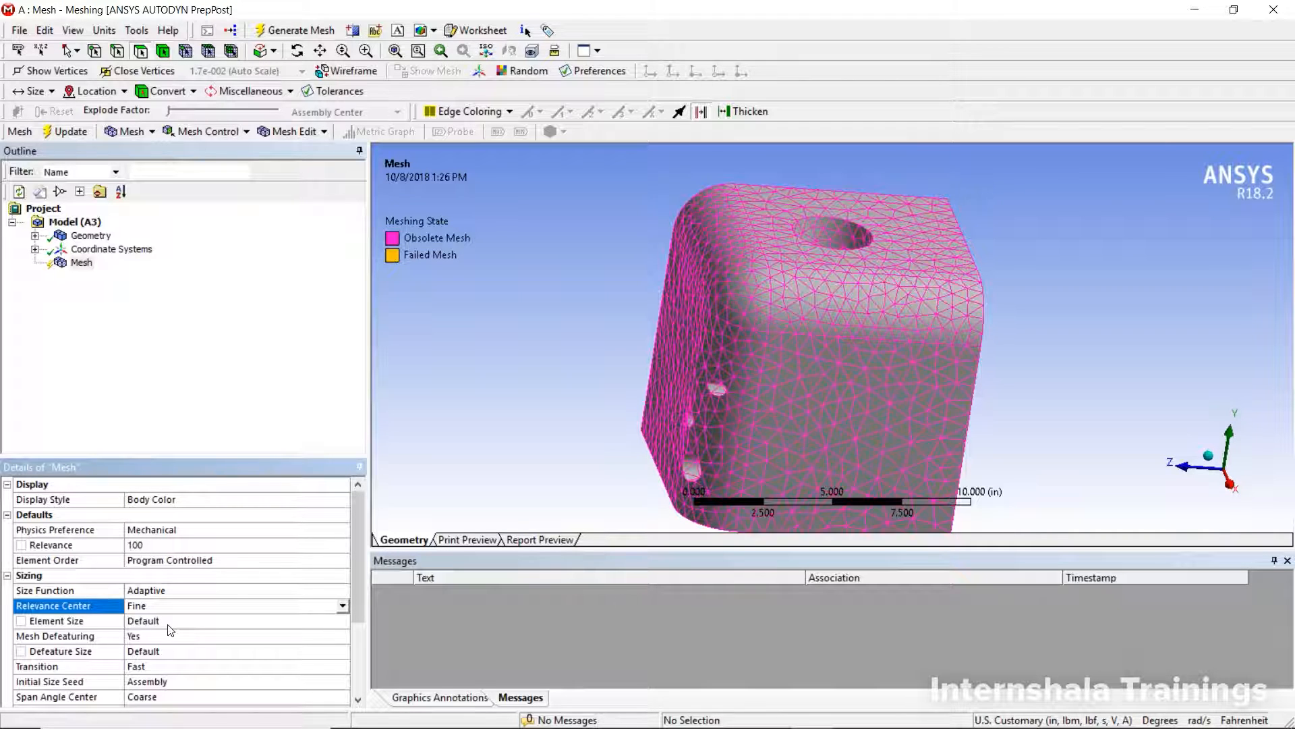
right_click(81, 263)
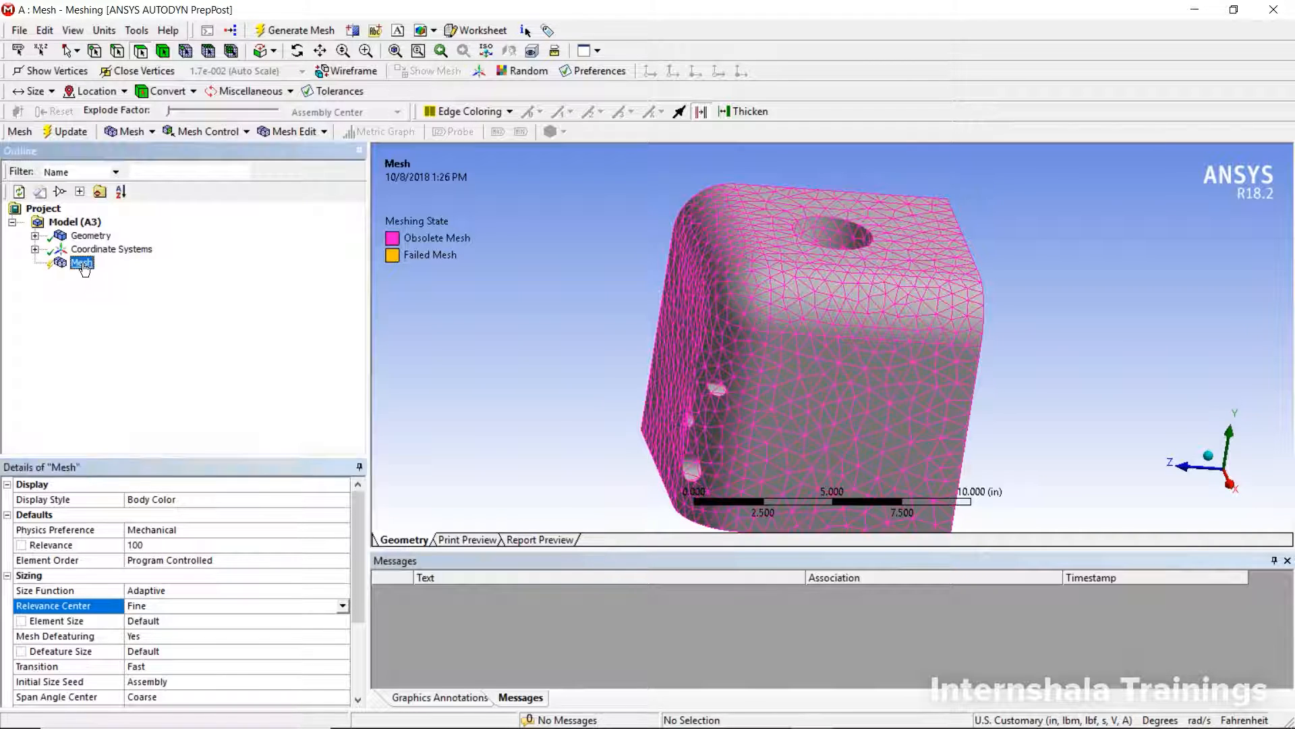
left_click(107, 323)
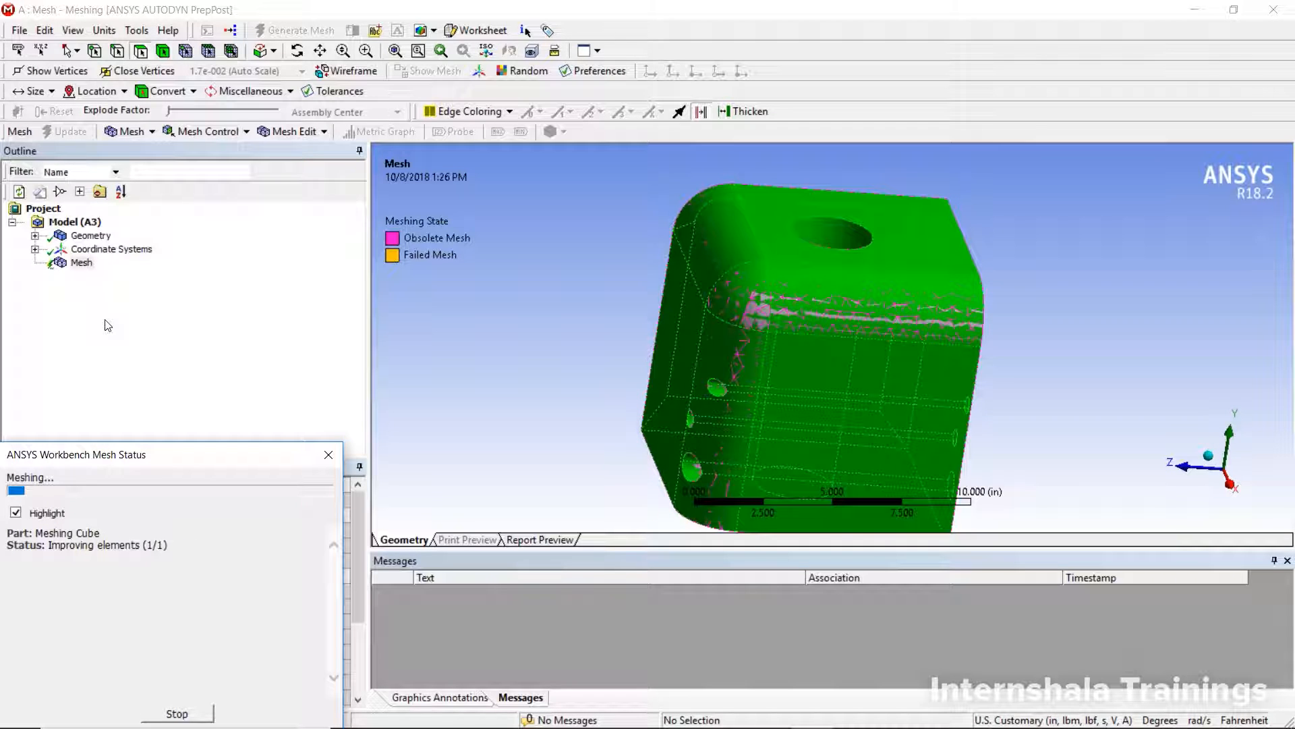
middle_click_drag(822, 409, 830, 382)
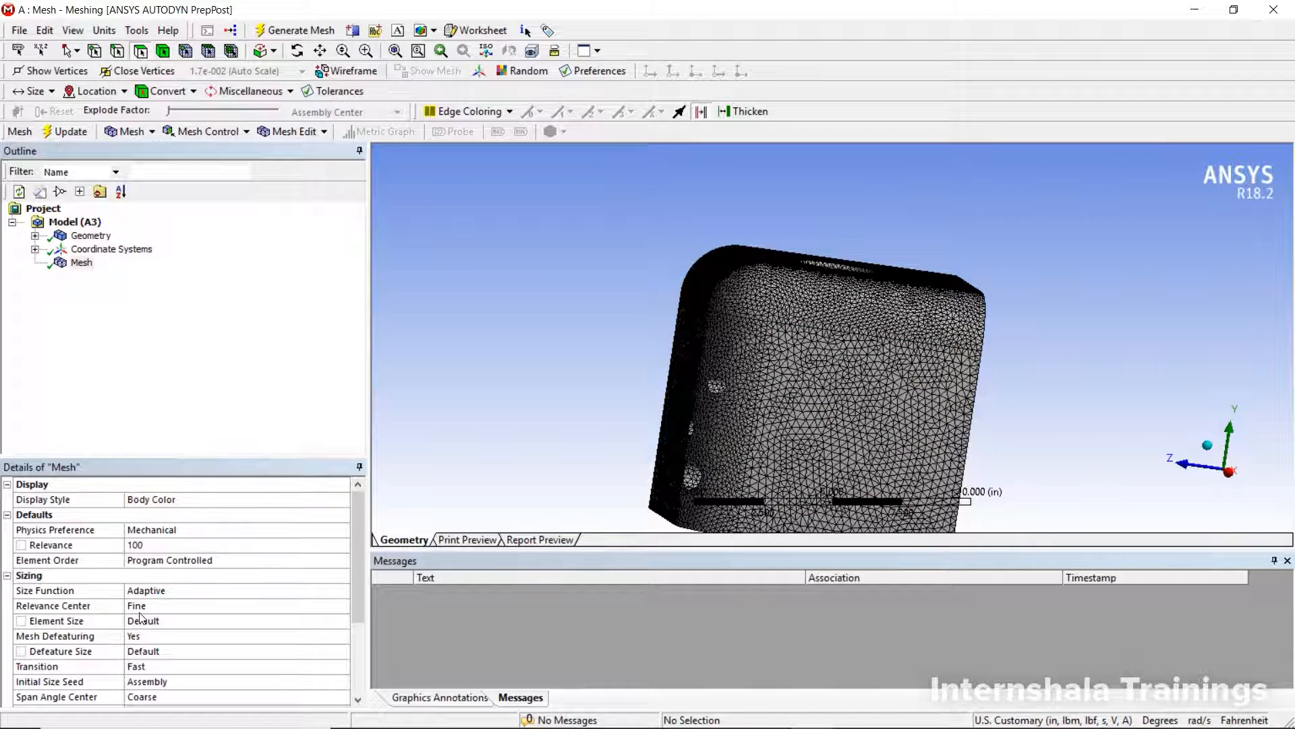
middle_click_drag(852, 438, 698, 457)
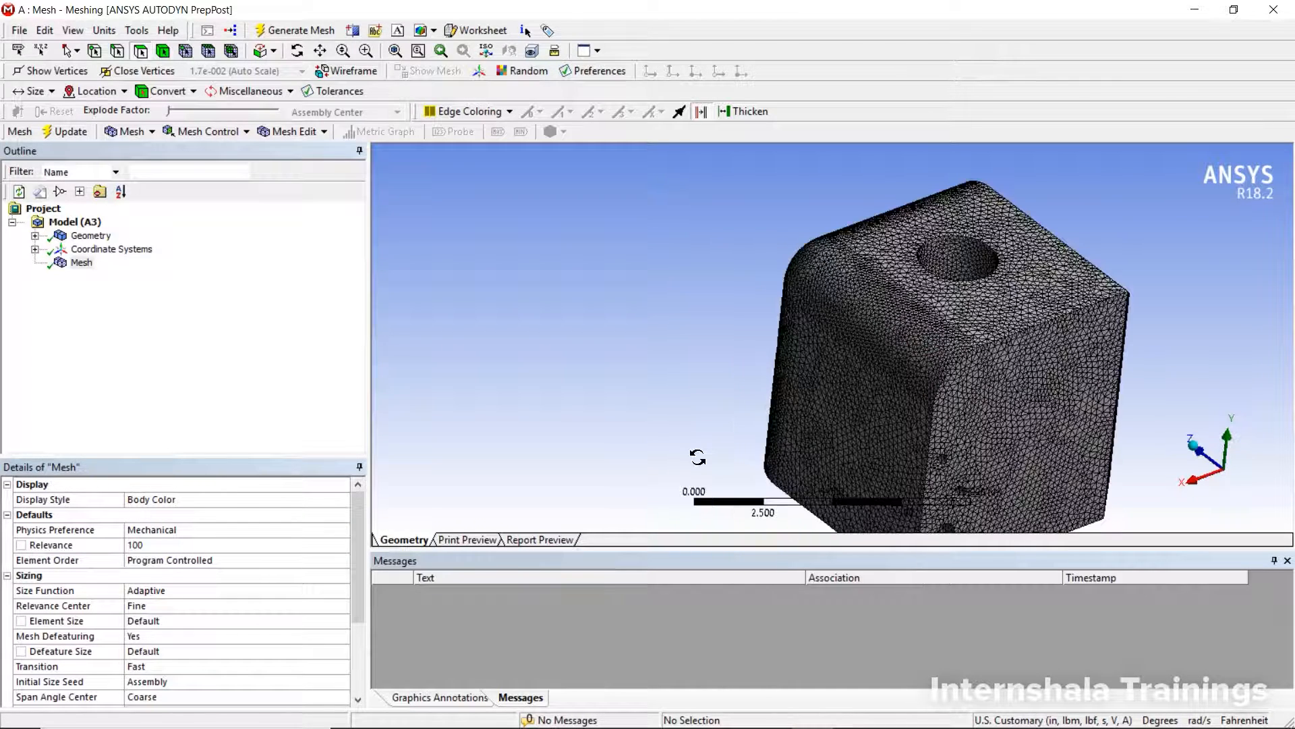
scroll(352, 642, "down", 3)
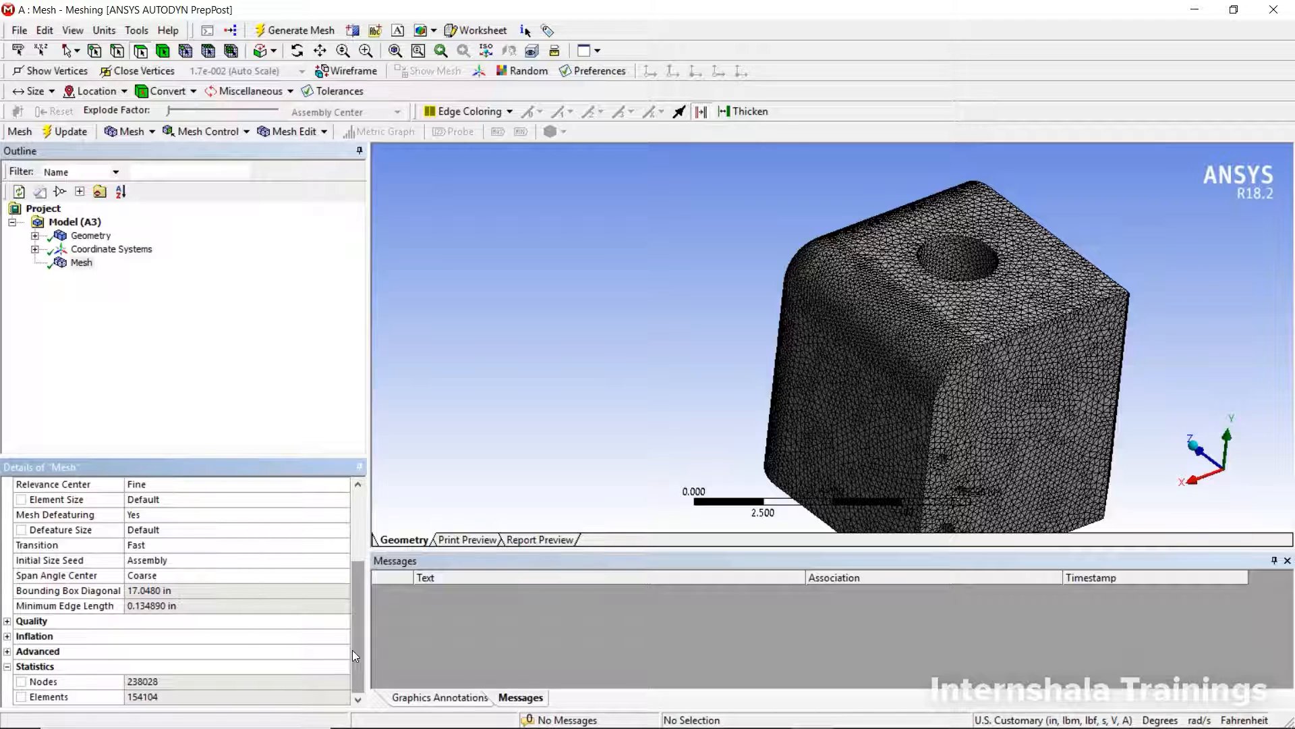
left_click_drag(355, 646, 387, 574)
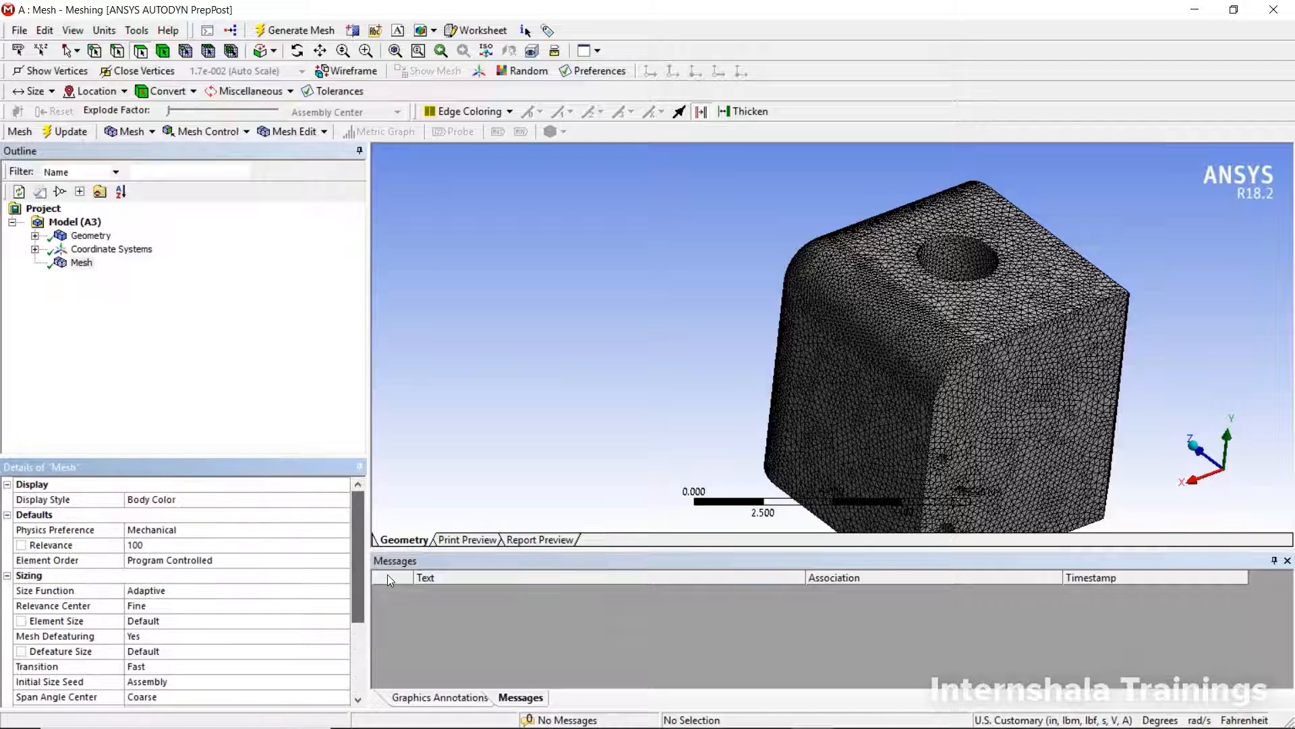
Return the relevance center to Coarse, keep the default element size, and regenerate the cube's mesh.
left_click(340, 606)
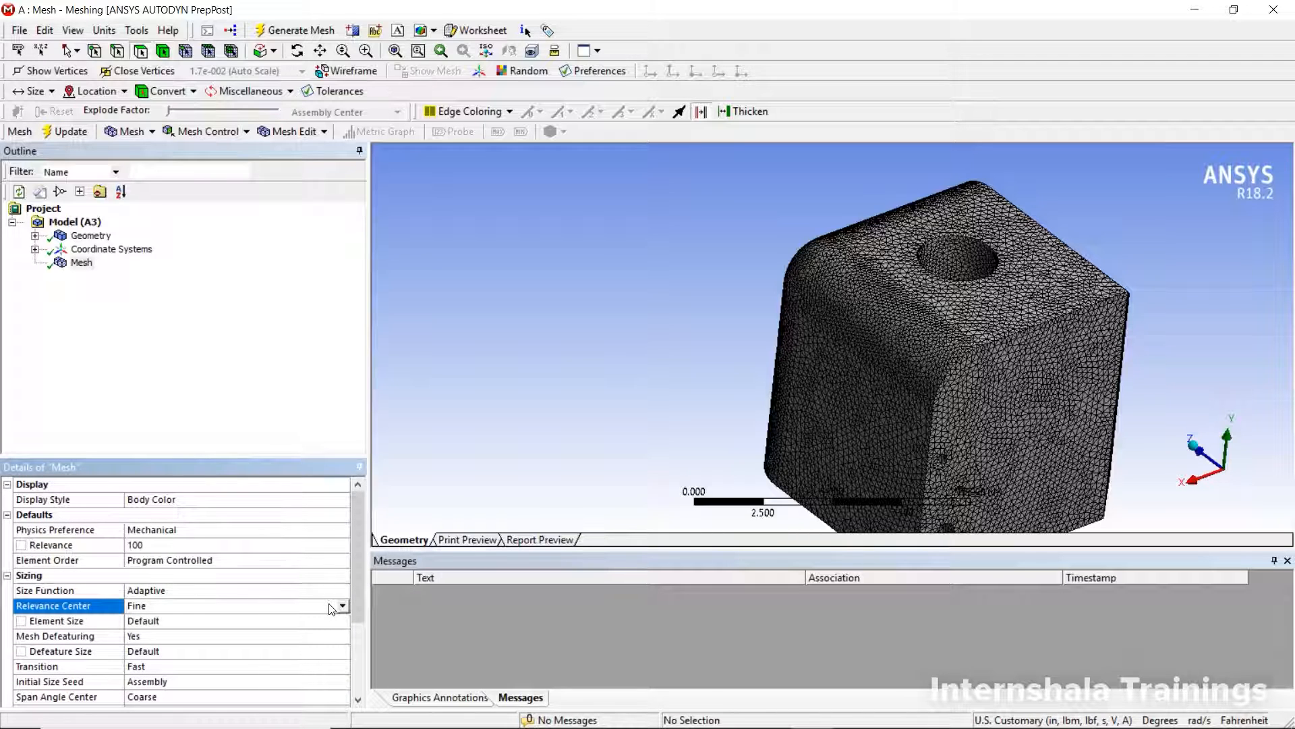
left_click(343, 605)
left_click(342, 616)
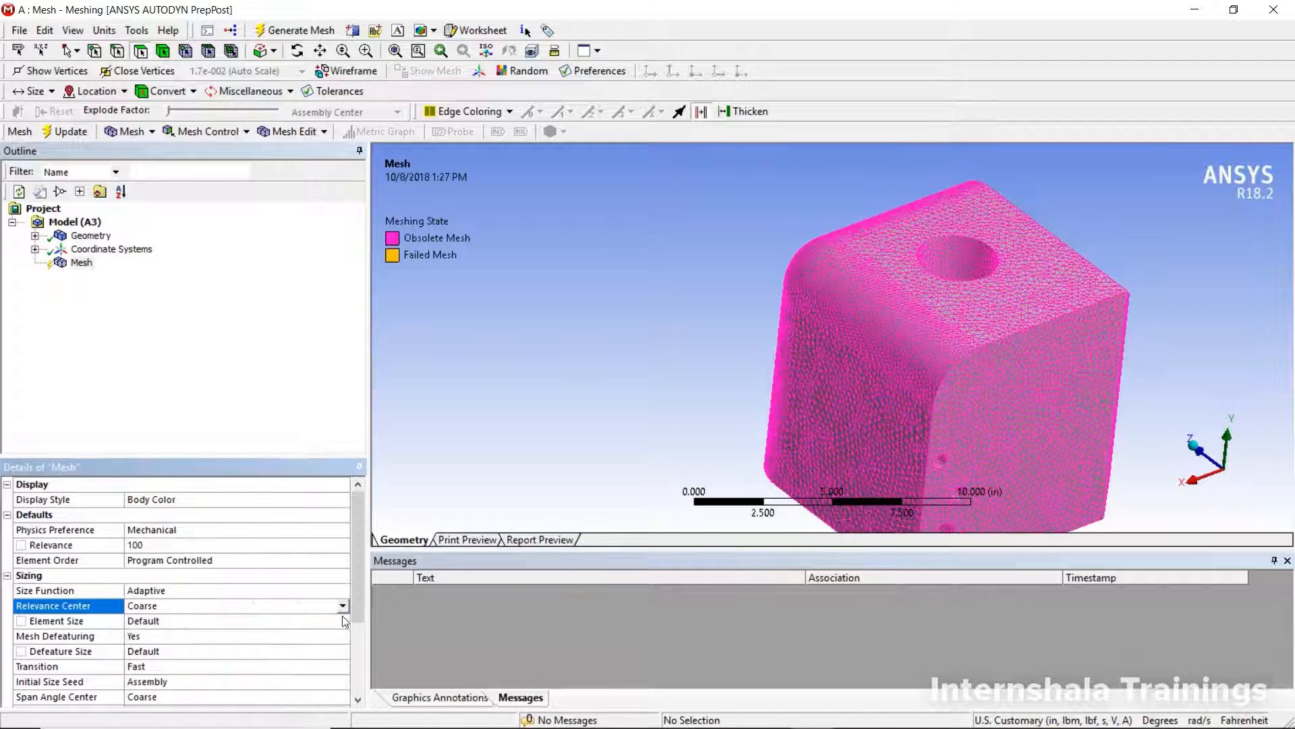
left_click_drag(359, 593, 358, 606)
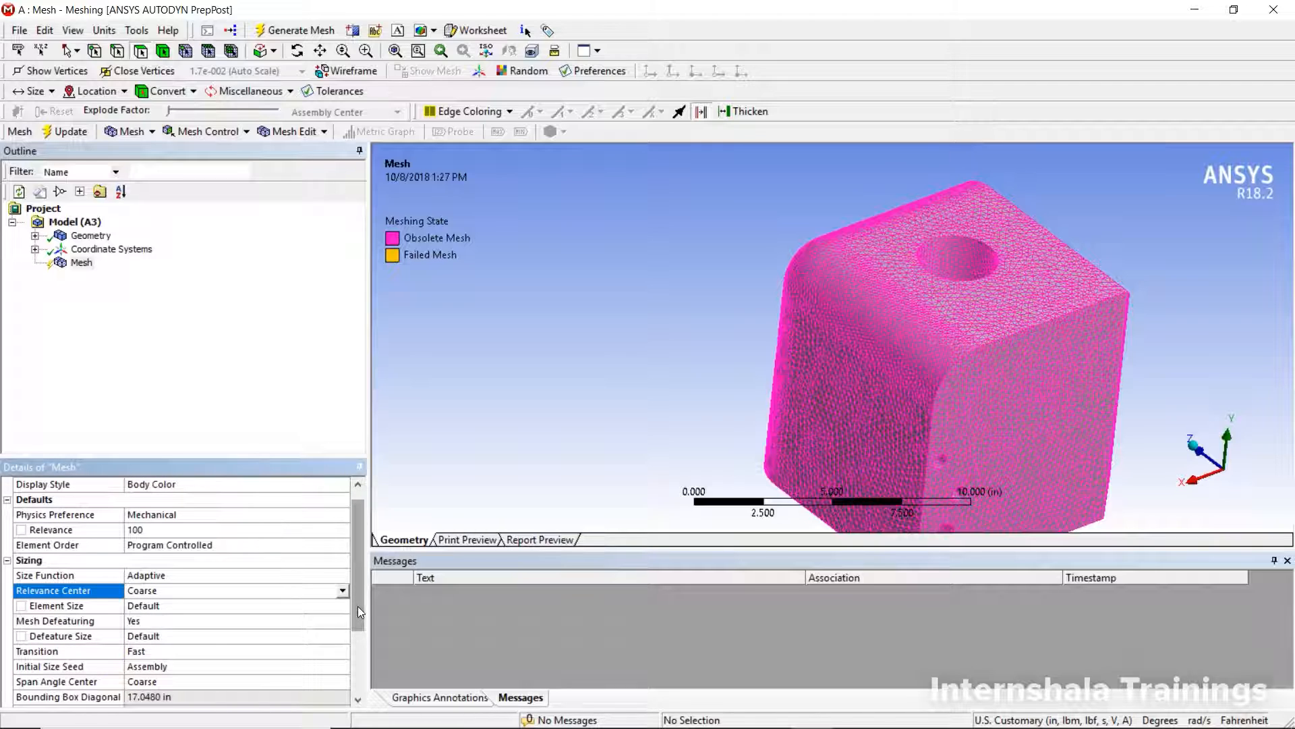
left_click(190, 604)
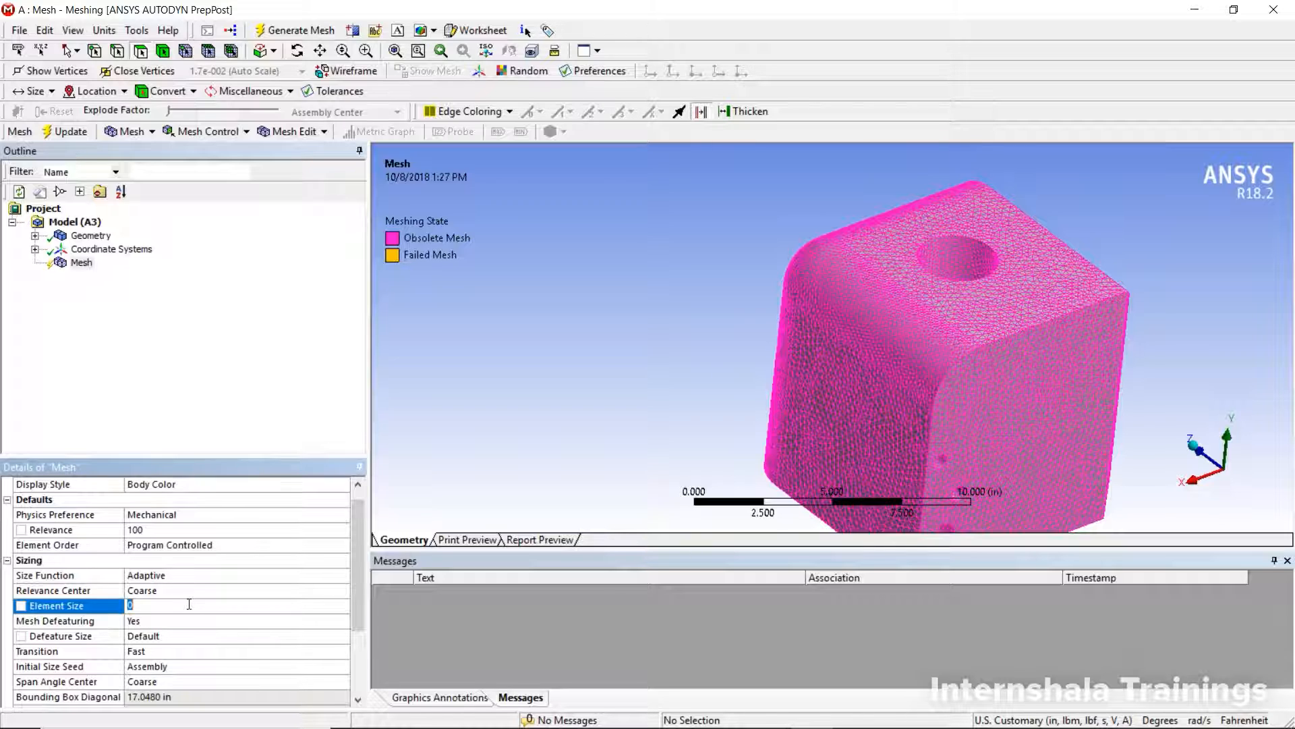
left_click(430, 221)
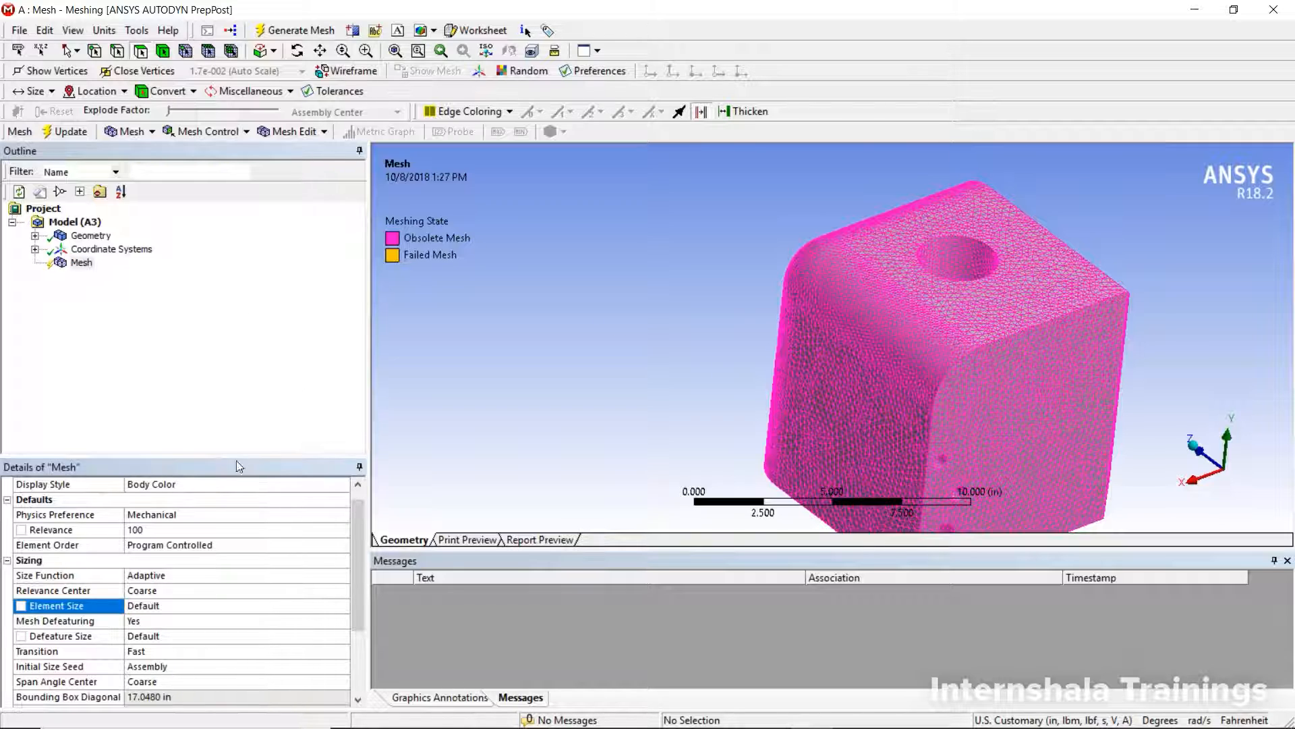
right_click(82, 264)
left_click(128, 326)
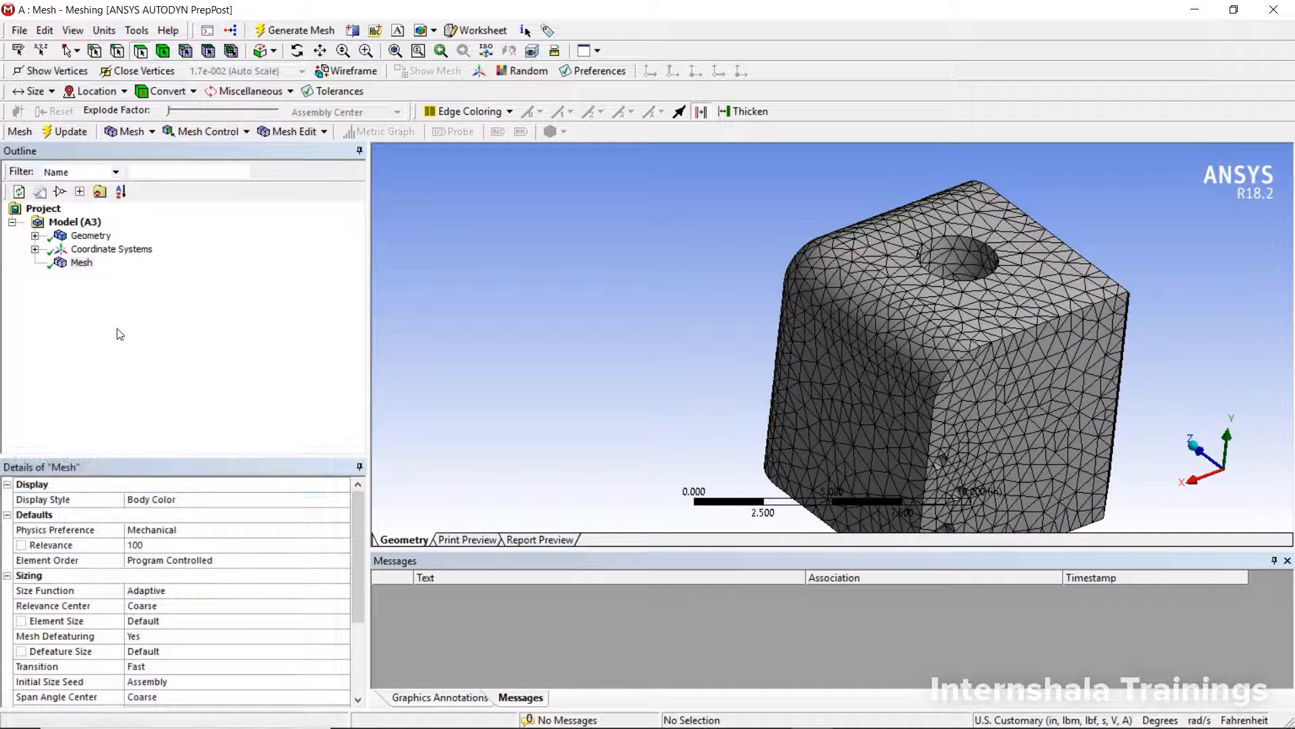
Reset the mesh relevance to 0 and regenerate the cube's mesh with the Coarse relevance center.
left_click(140, 546)
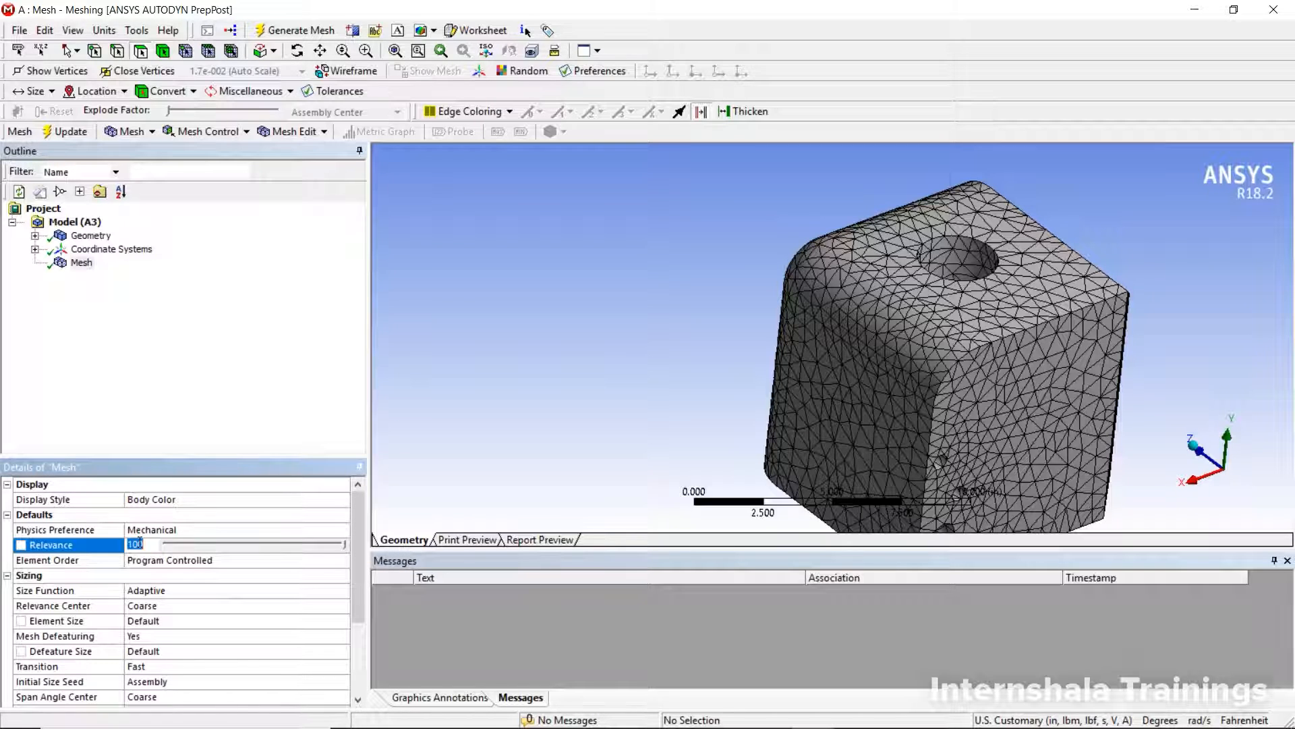
type("0")
key("Return")
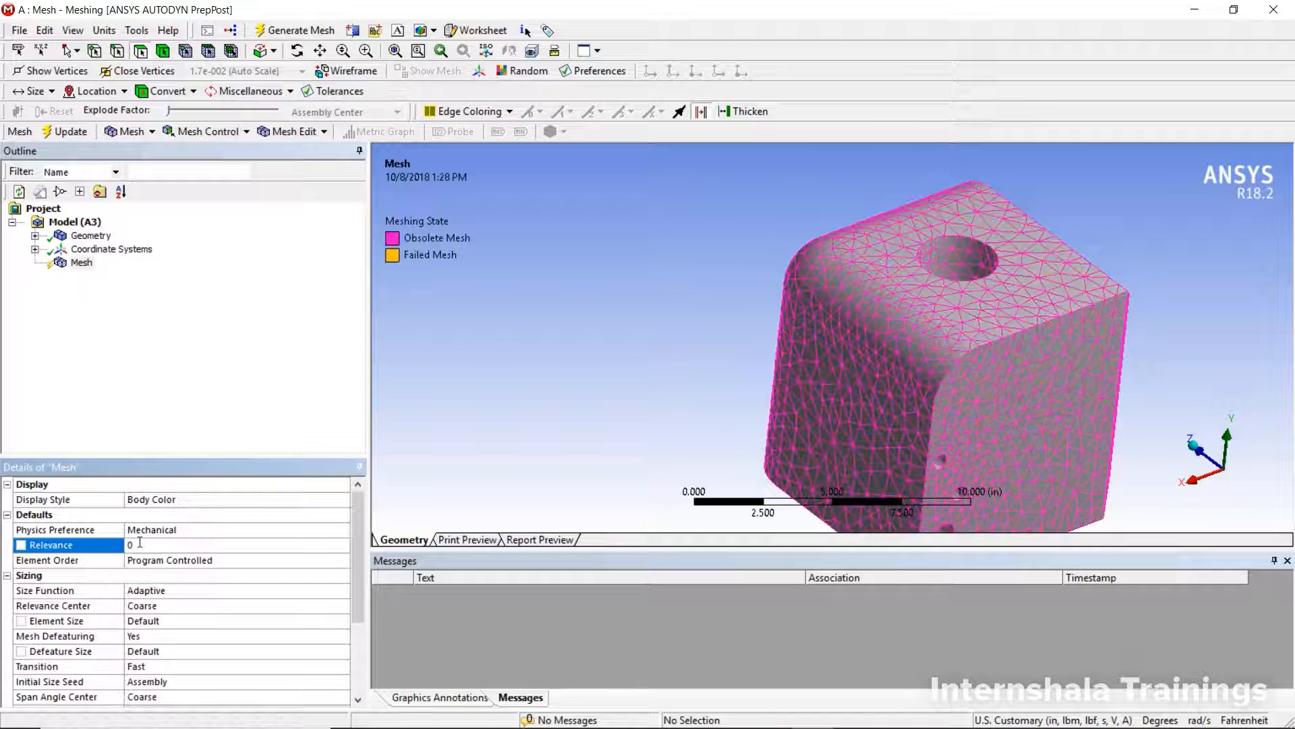
right_click(75, 267)
left_click(100, 327)
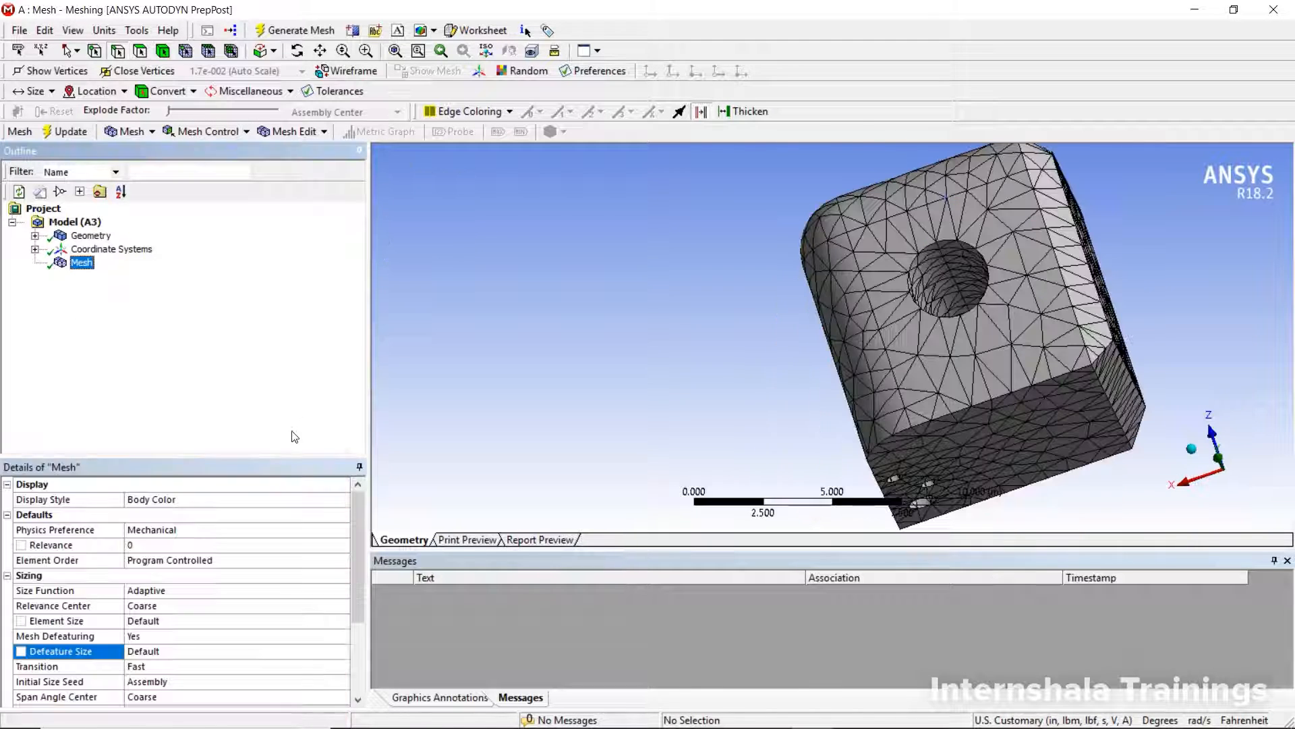
Set the mesh size function to Curvature and view the cube's rounded edges without regenerating the mesh.
left_click(326, 591)
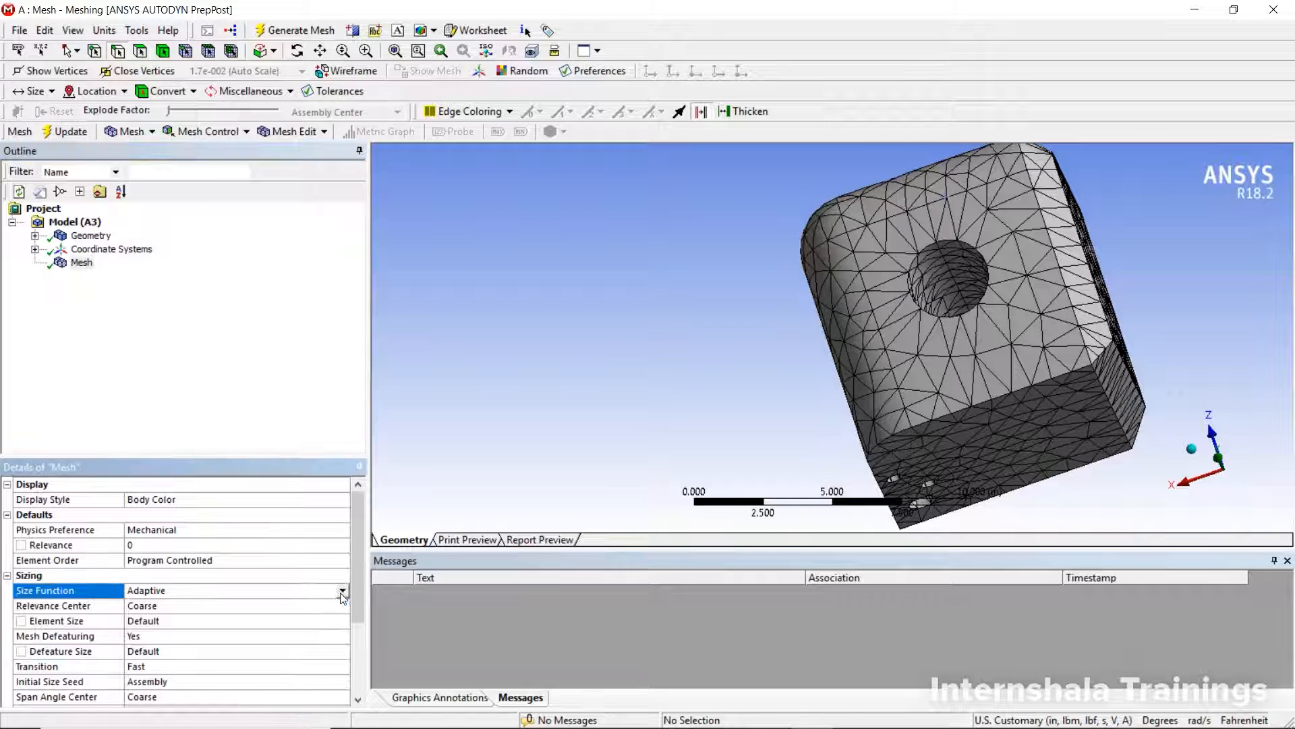
left_click(343, 591)
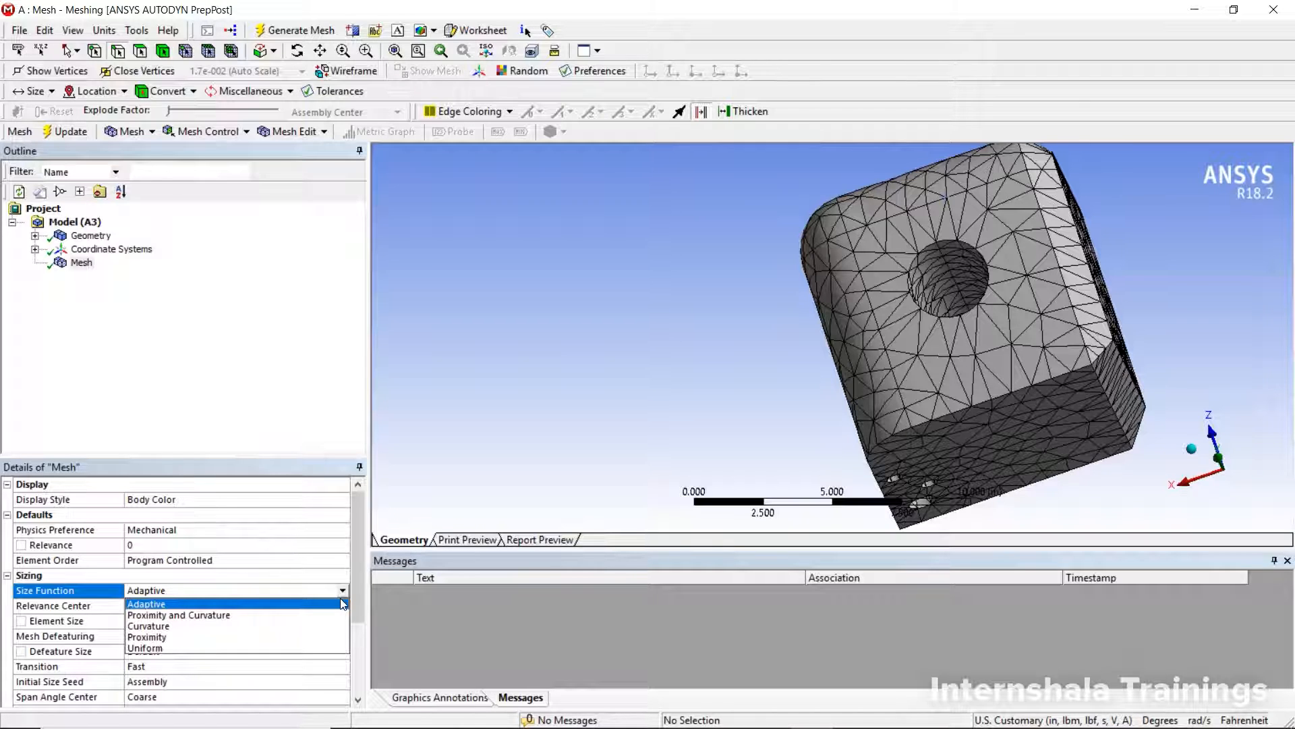
left_click(325, 626)
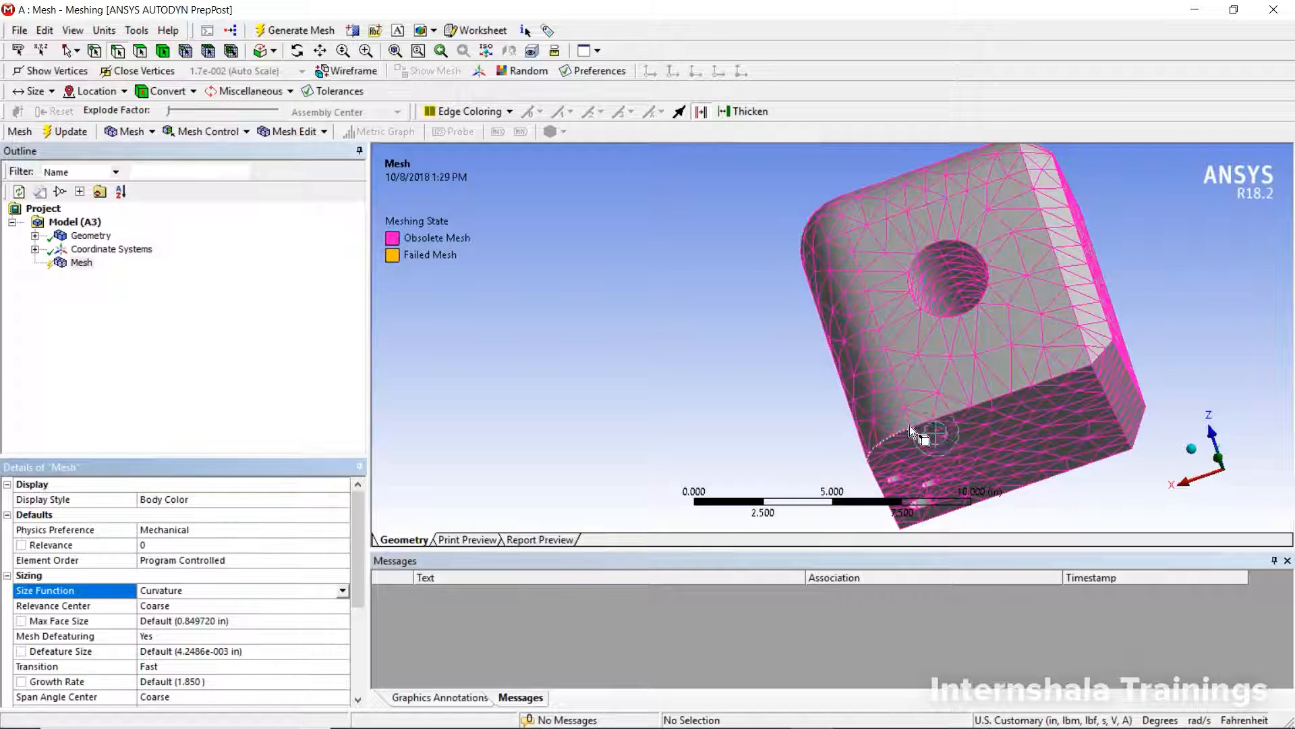
middle_click_drag(909, 425, 969, 419)
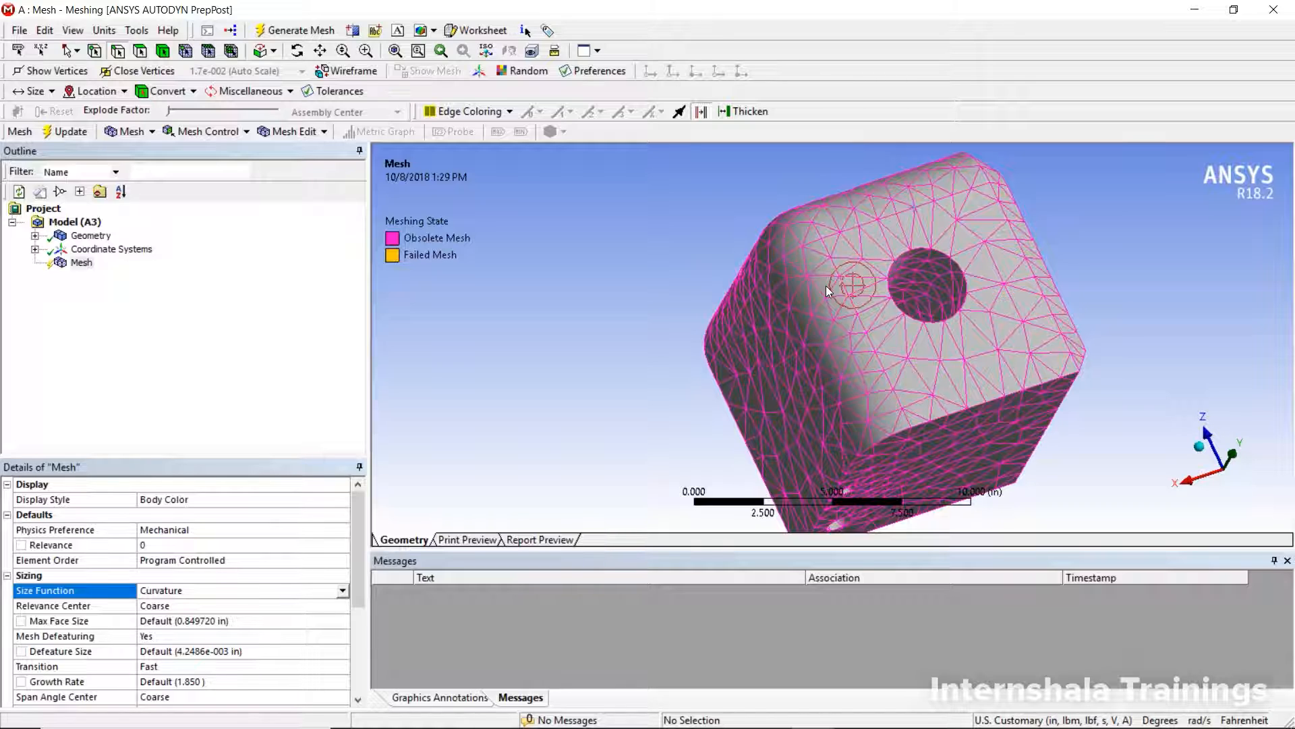
Change the mesh size function to Proximity and Curvature and view the cube's holes without regenerating the mesh.
left_click(342, 592)
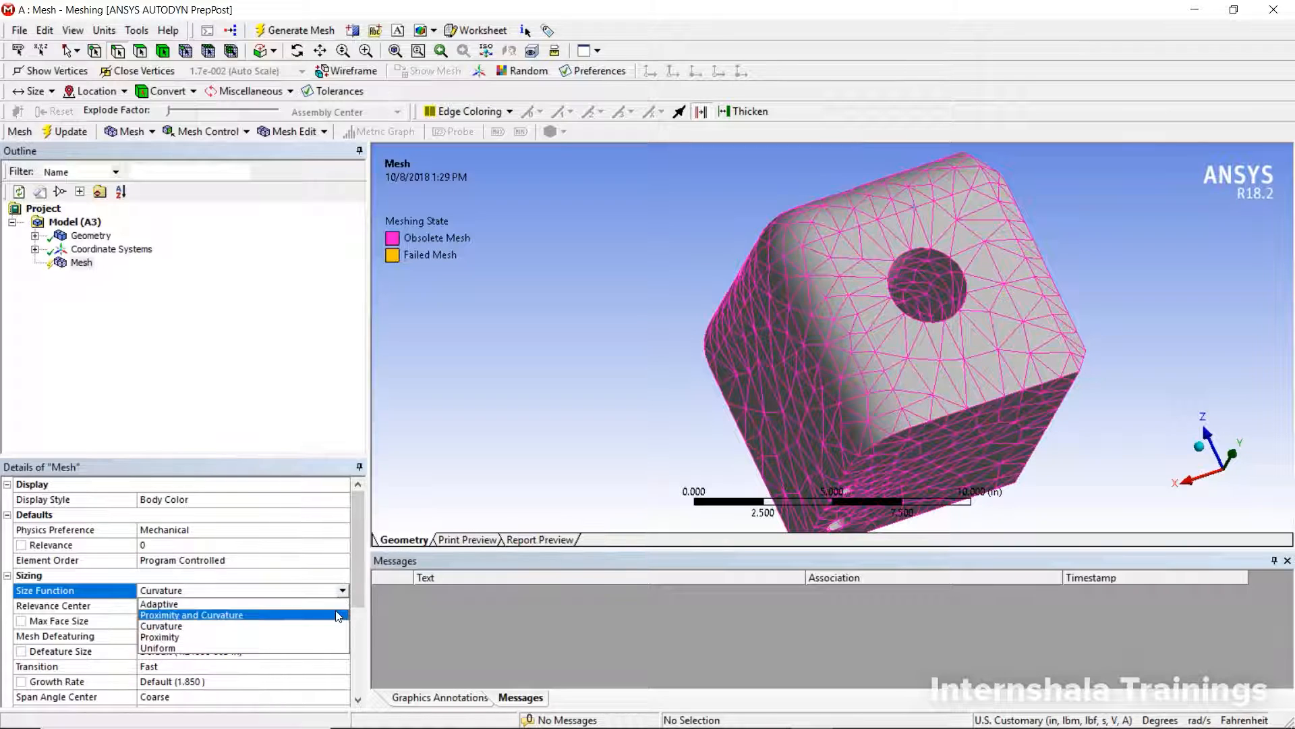
left_click(336, 615)
middle_click_drag(629, 430, 618, 302)
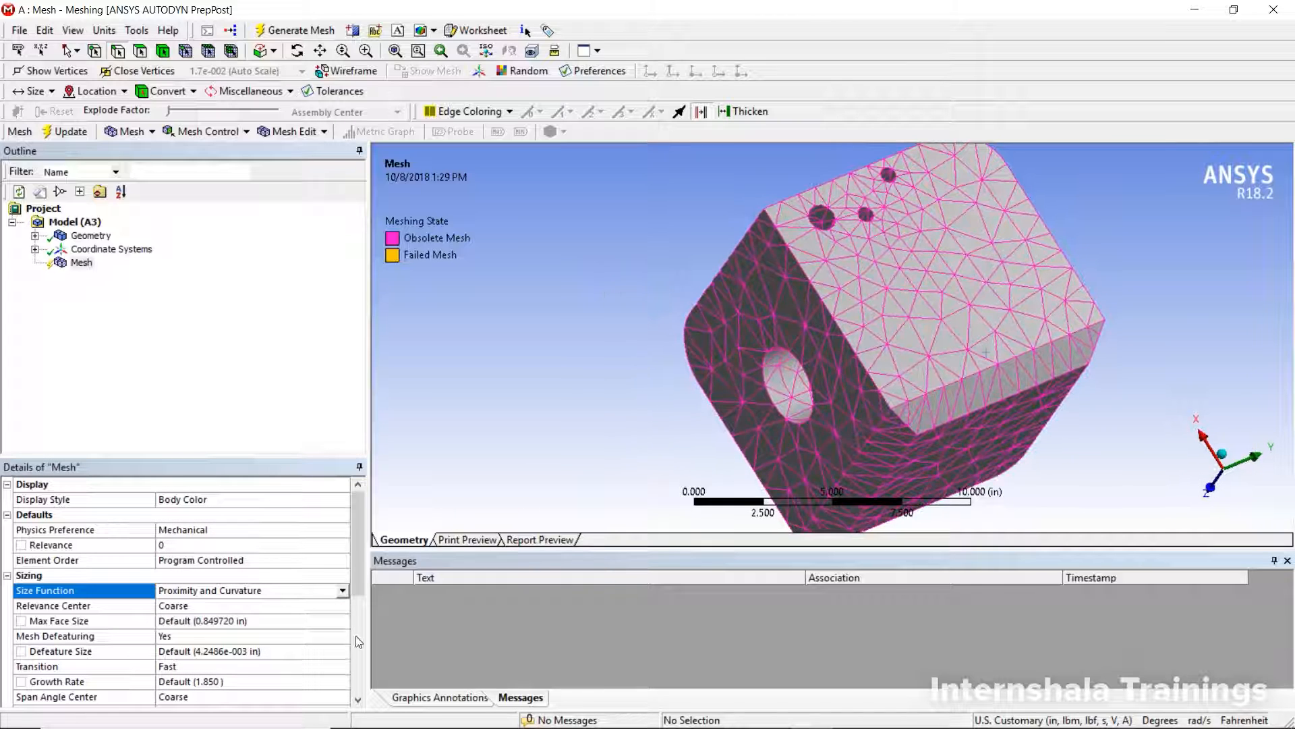
Set the mesh size function to Proximity, regenerate the mesh, and inspect the elements around the cube's small holes.
left_click(343, 592)
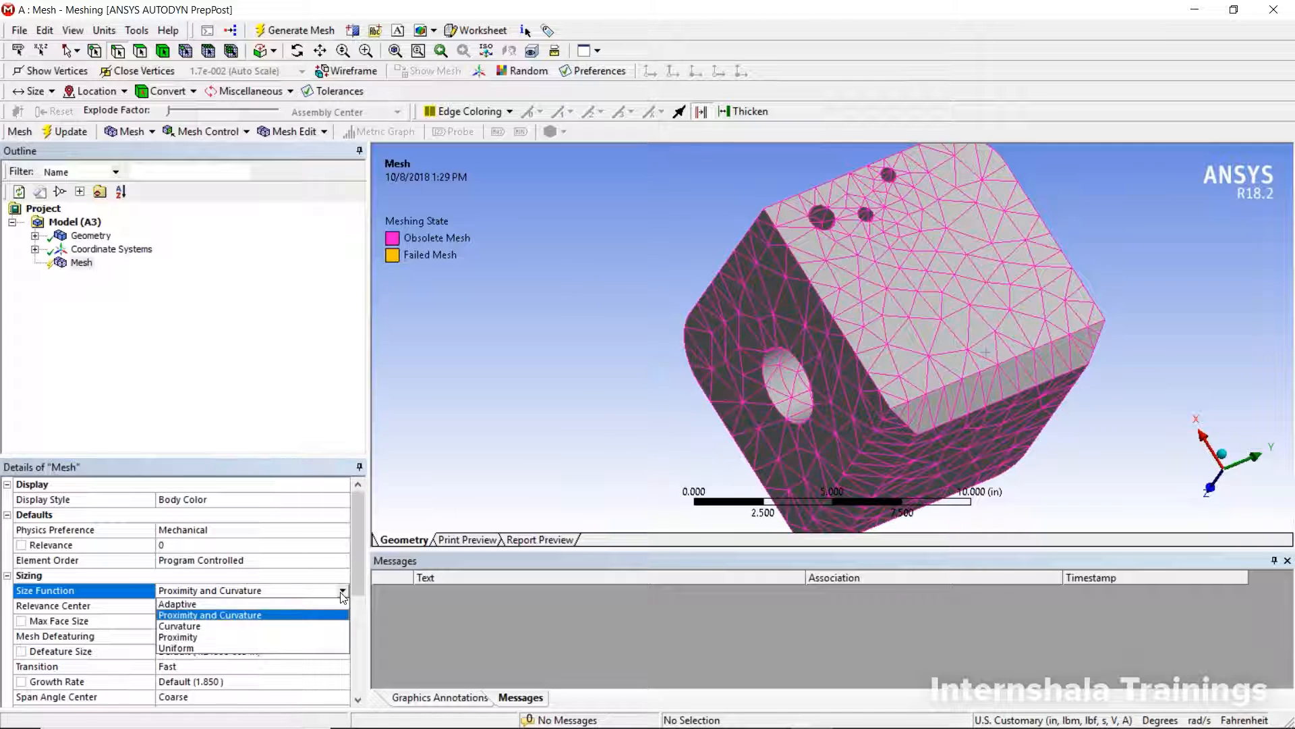
left_click(332, 639)
middle_click_drag(834, 288, 1140, 178)
scroll(669, 260, "up", 2)
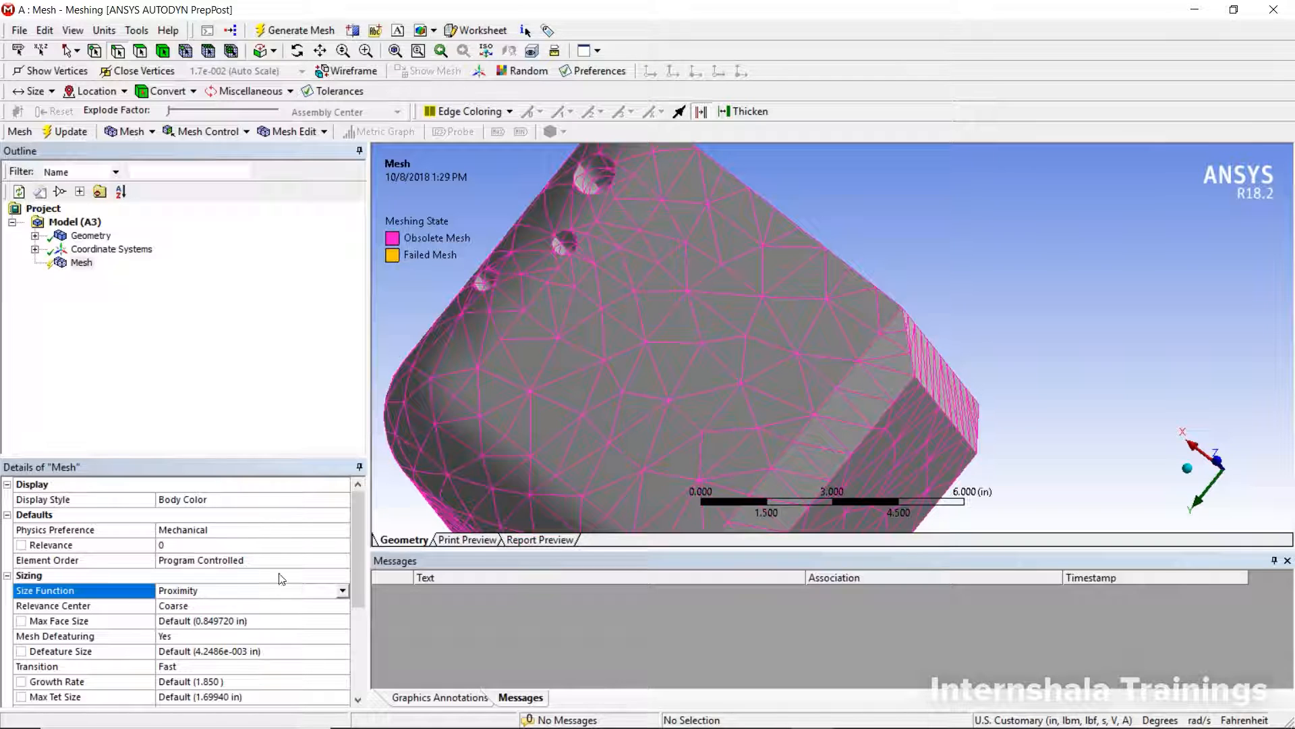
right_click(80, 263)
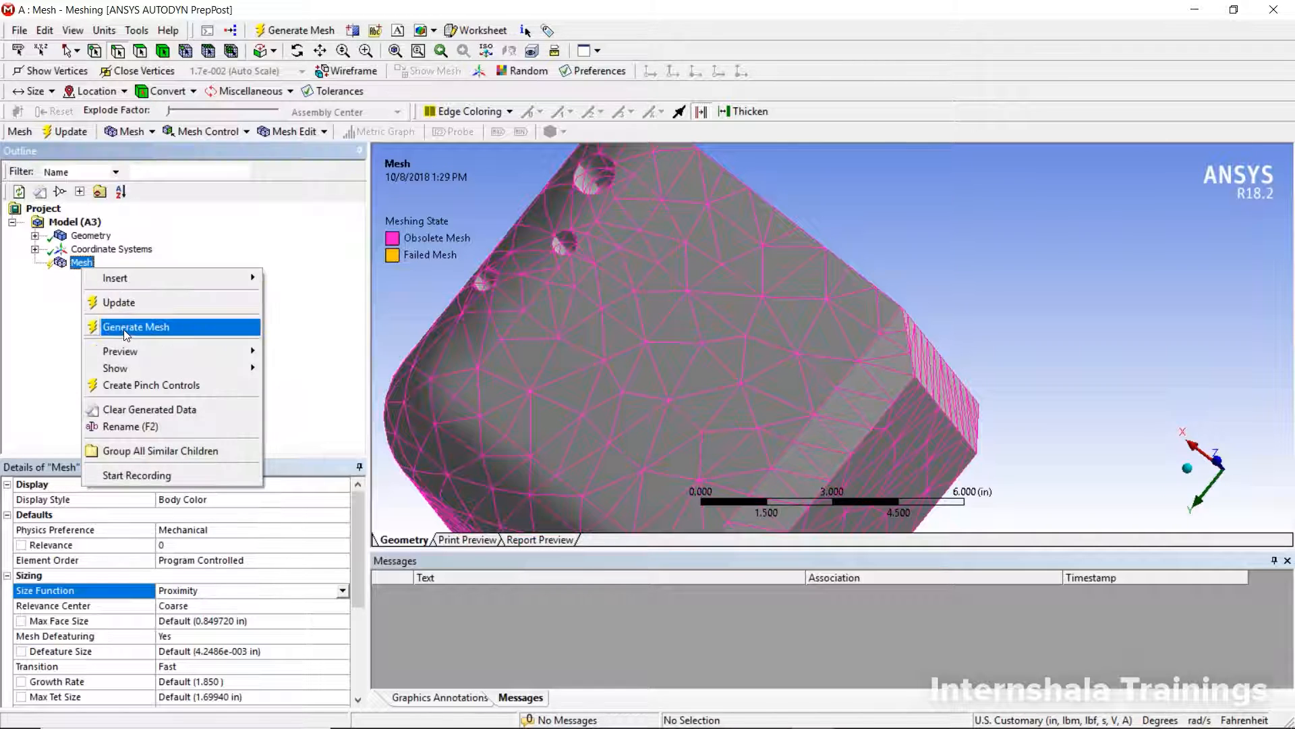
left_click(128, 332)
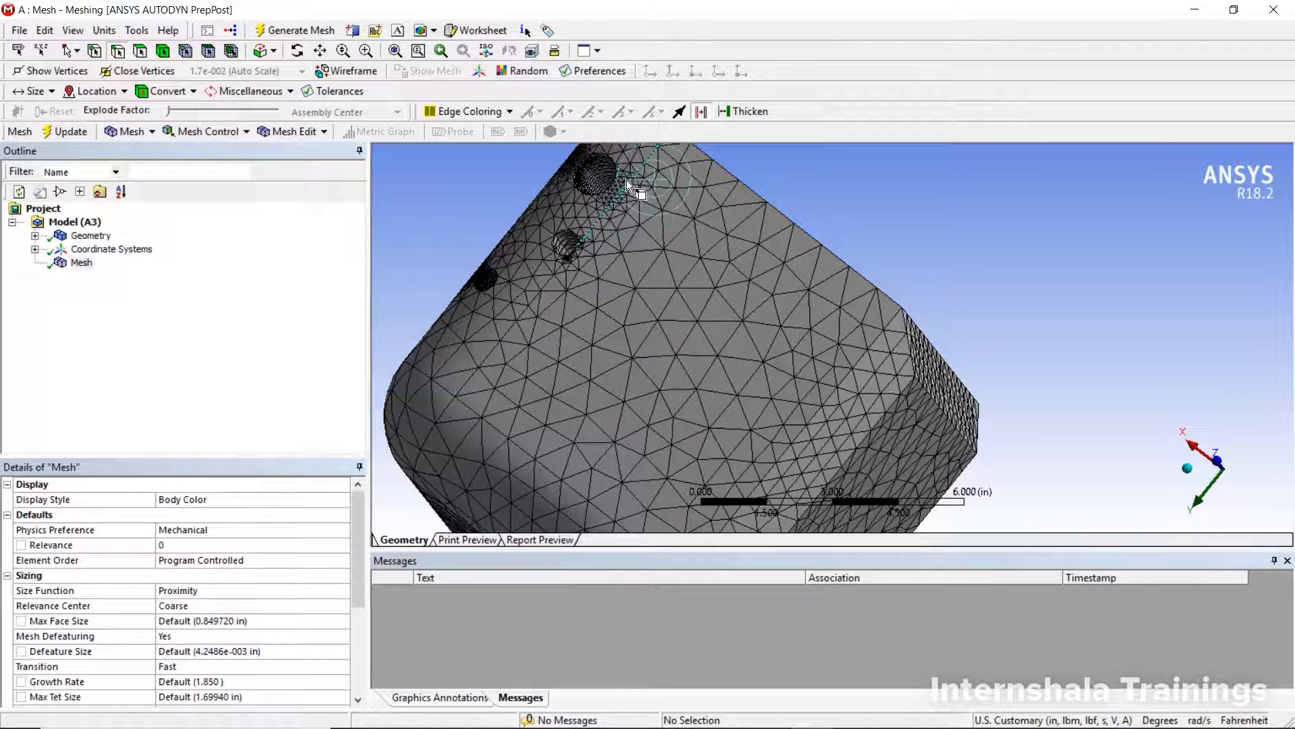
scroll(626, 179, "up", 1)
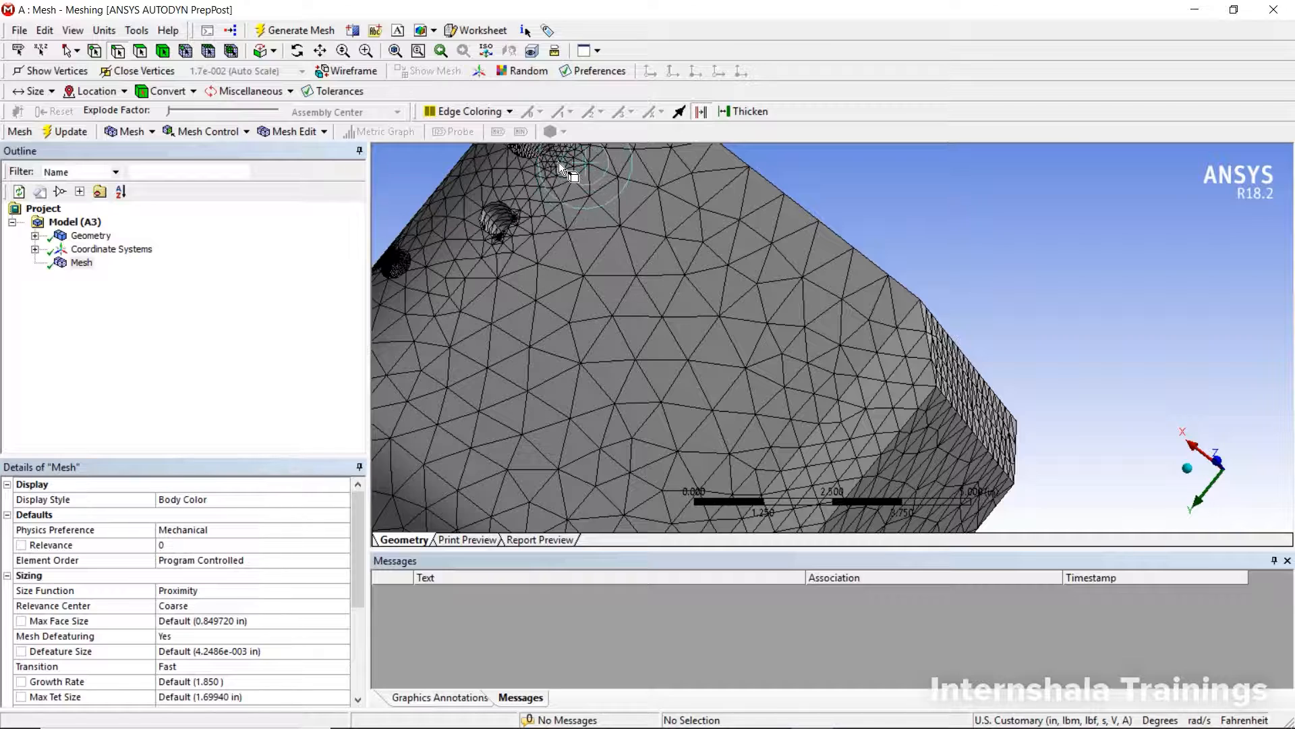
scroll(559, 169, "down", 1)
scroll(558, 169, "down", 2)
middle_click_drag(560, 221, 626, 310)
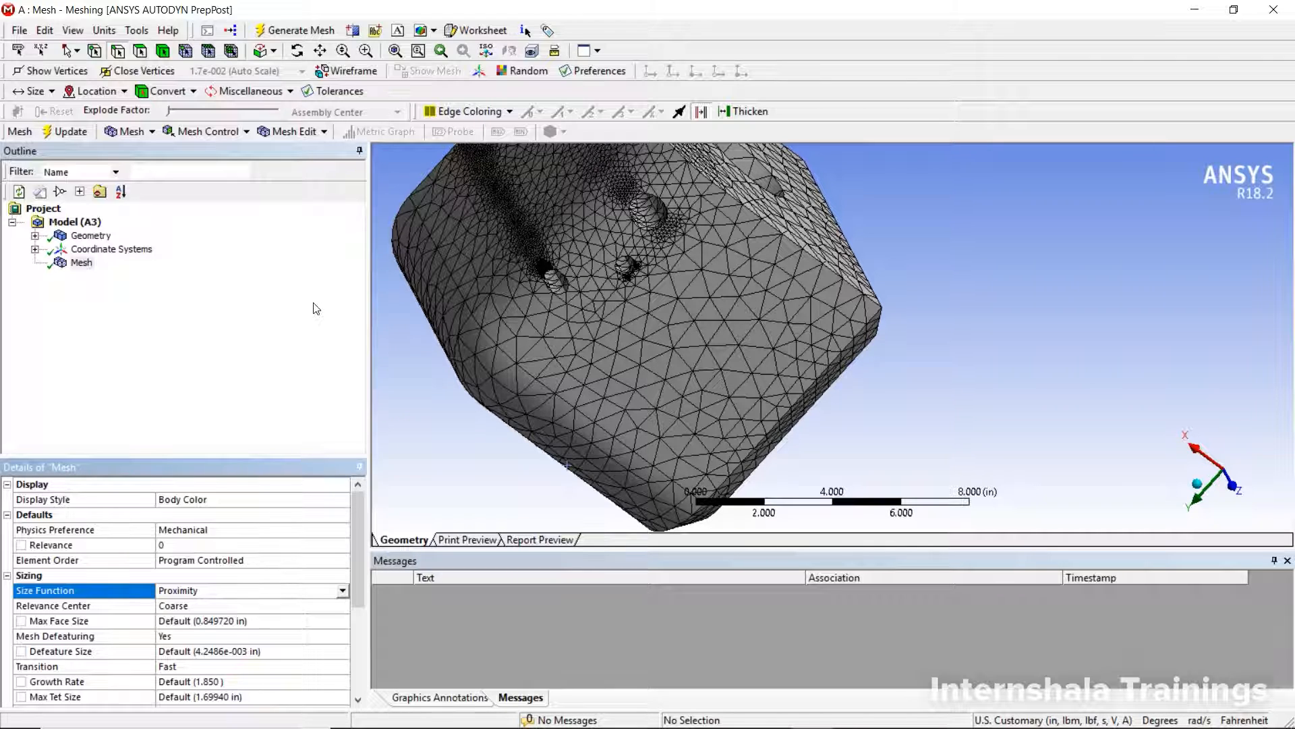
Switch the mesh size function to Proximity and Curvature, and finally to Uniform, without regenerating the mesh.
left_click(343, 590)
left_click(337, 615)
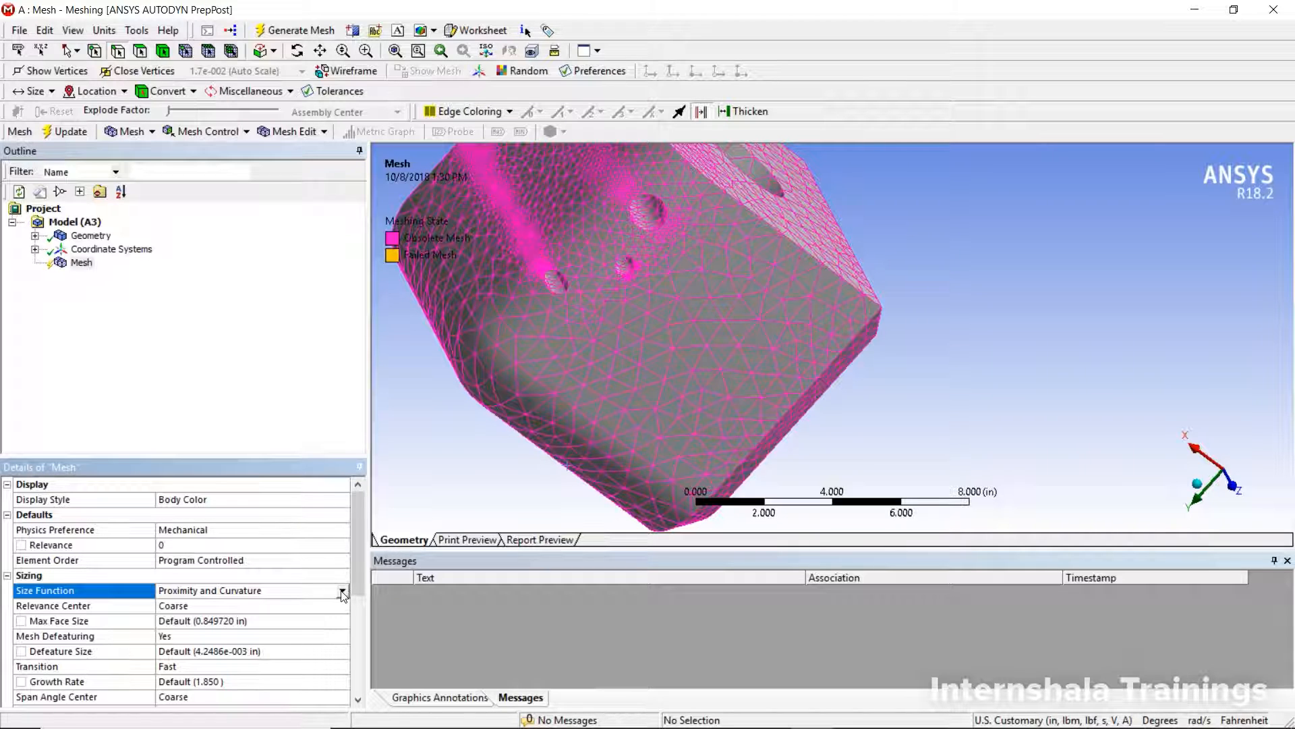
left_click(343, 593)
left_click(335, 650)
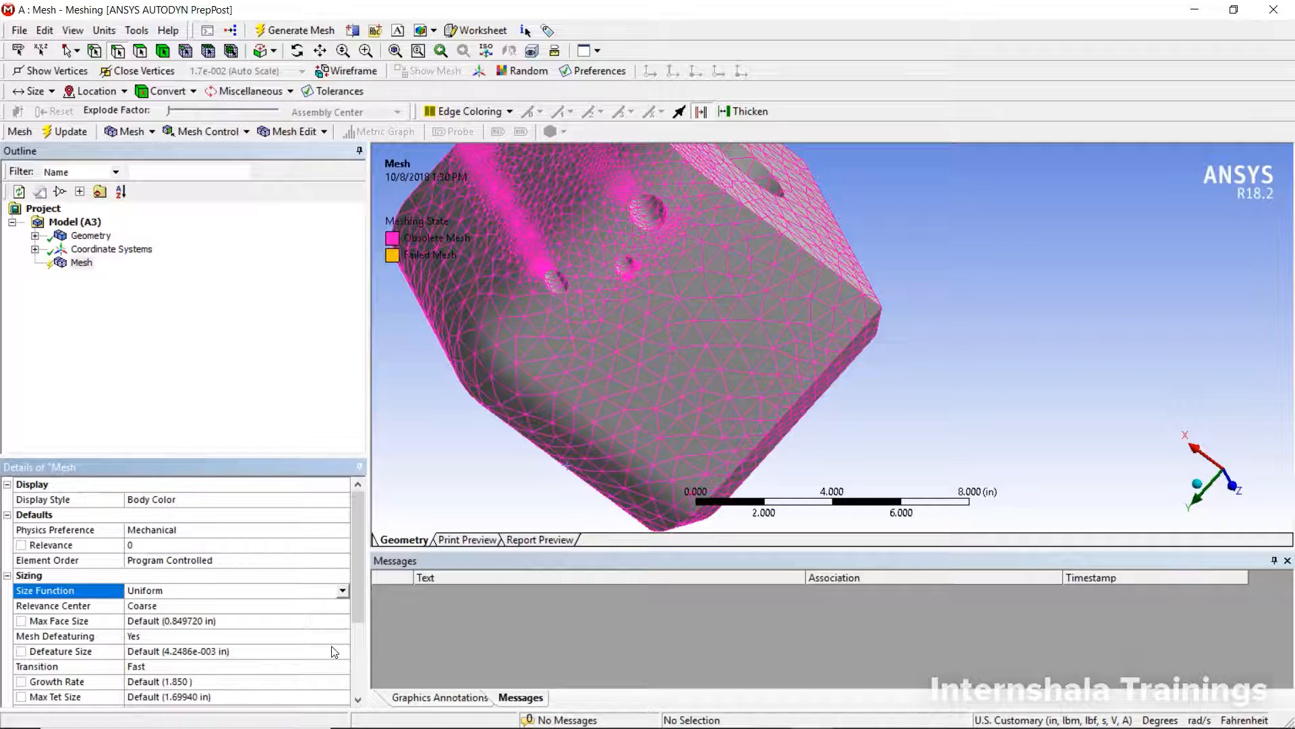